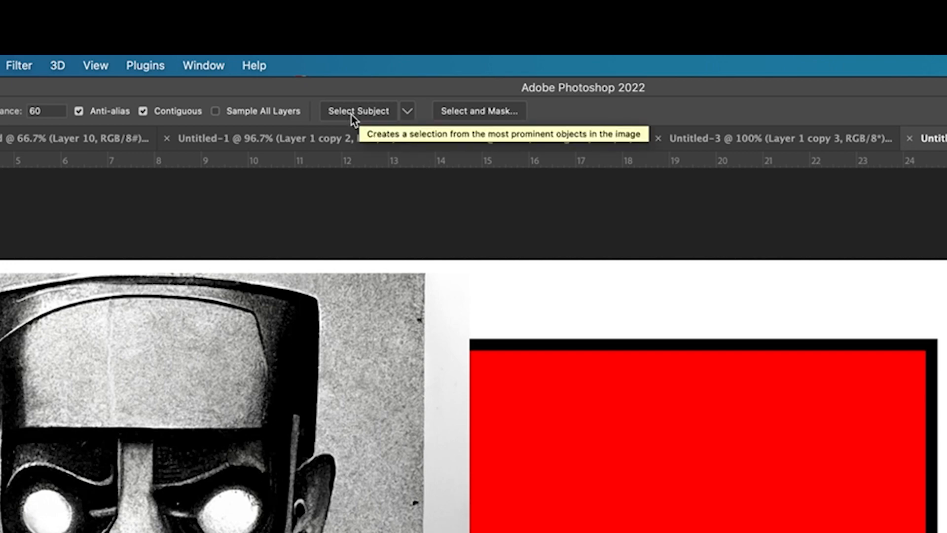
- Select the robot as the subject, cut it to the clipboard, and undo the cut
{"action": "left_click", "coordinate": [351, 115]}
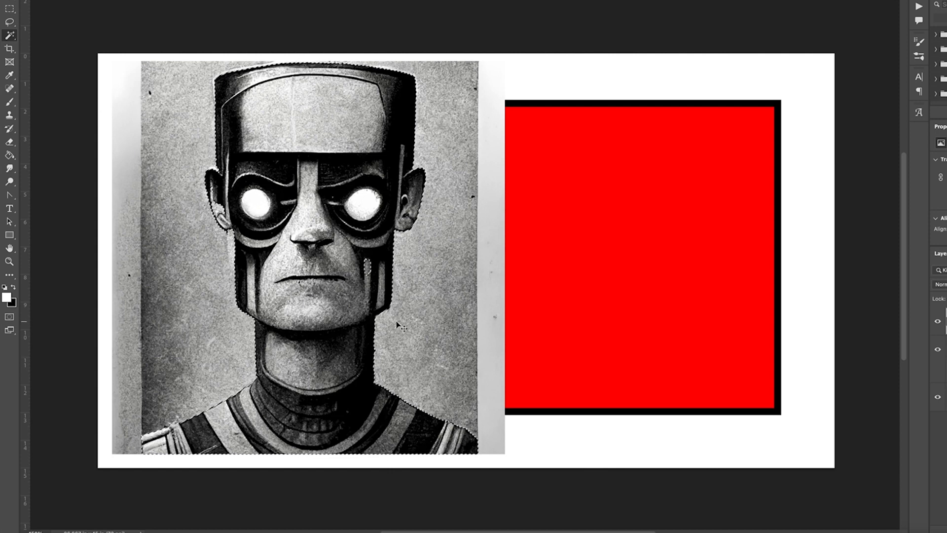
{"action": "key", "text": "super+x"}
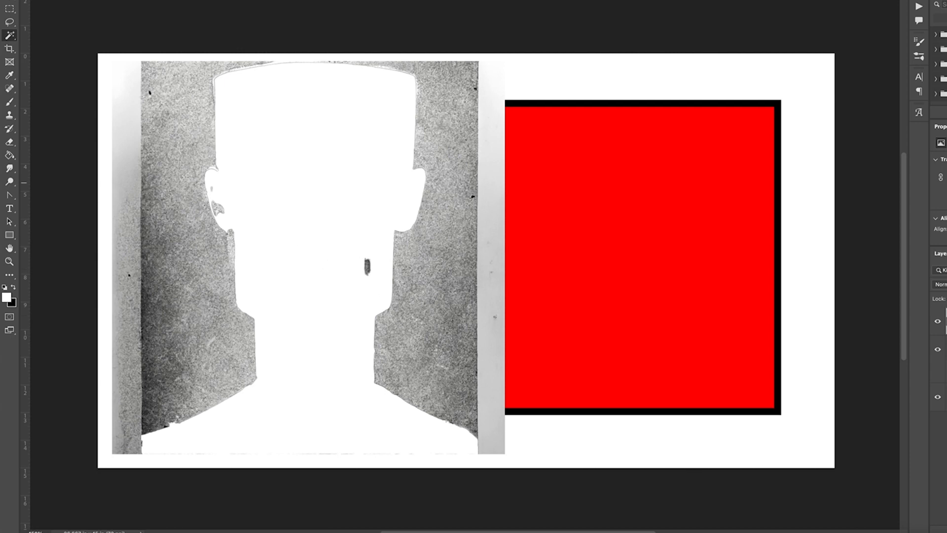
{"action": "key", "text": "super+z"}
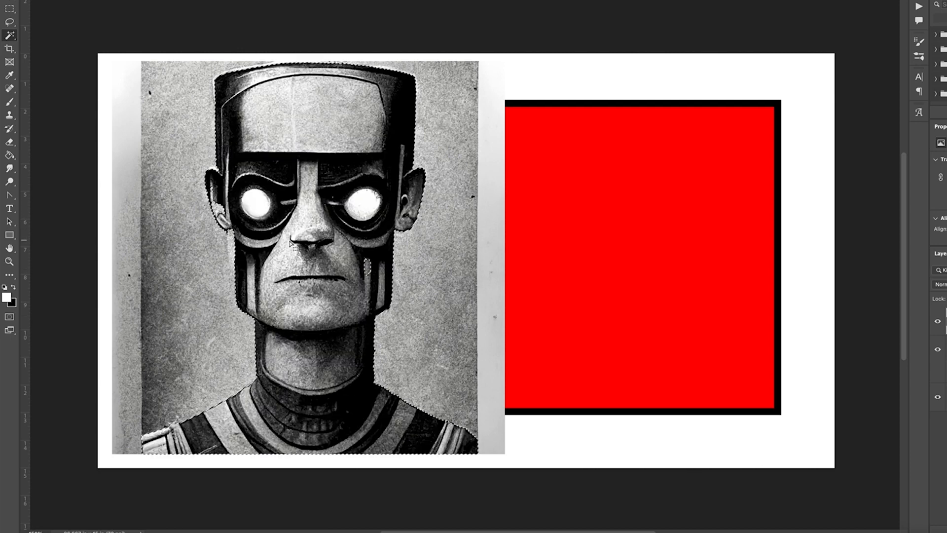
- Refine the robot selection with the Lasso and expand it slightly
{"action": "left_click", "coordinate": [9, 22]}
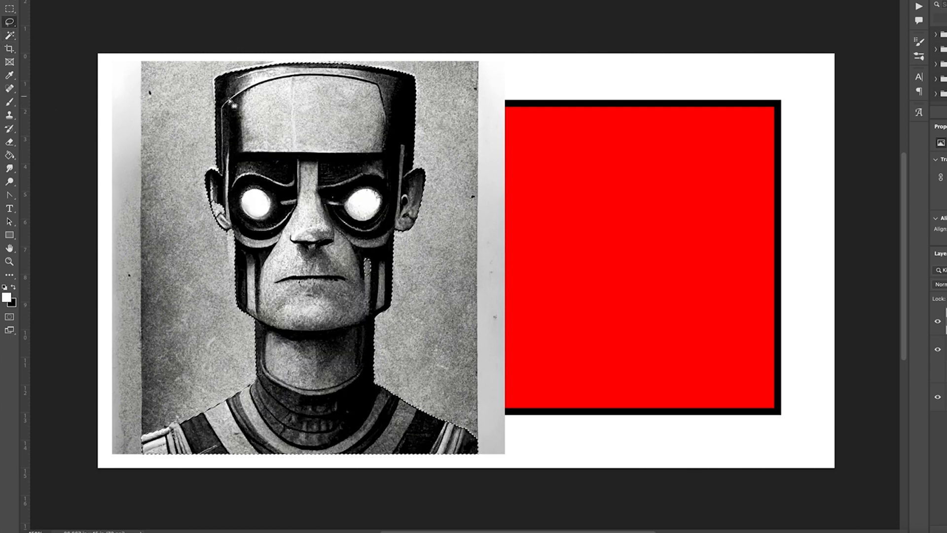
{"action": "mouse_move", "coordinate": [236, 201]}
{"action": "left_mouse_down"}
{"action": "mouse_move", "coordinate": [217, 192]}
{"action": "mouse_move", "coordinate": [217, 208]}
{"action": "mouse_move", "coordinate": [232, 200]}
{"action": "mouse_move", "coordinate": [217, 191]}
{"action": "mouse_move", "coordinate": [219, 200]}
{"action": "left_mouse_up"}
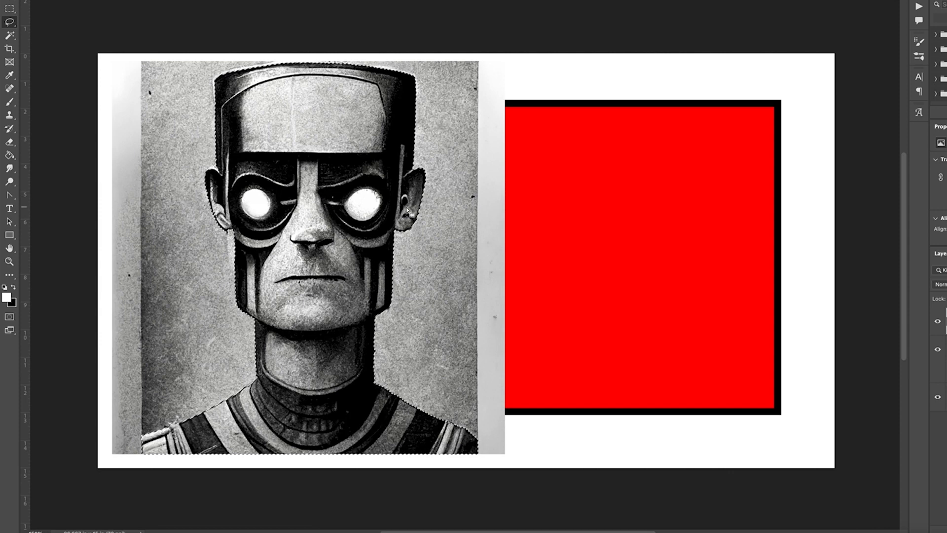
{"action": "left_click", "coordinate": [210, 1]}
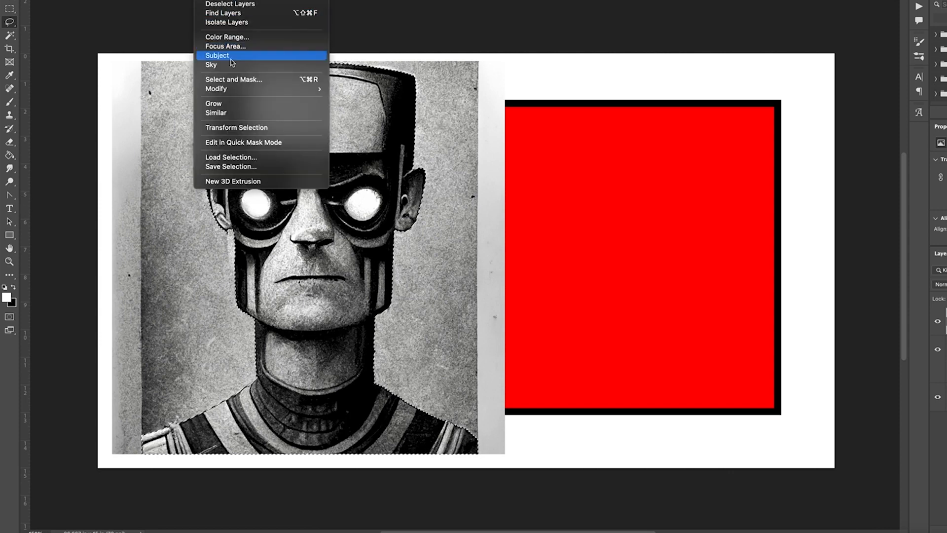
{"action": "mouse_move", "coordinate": [233, 89]}
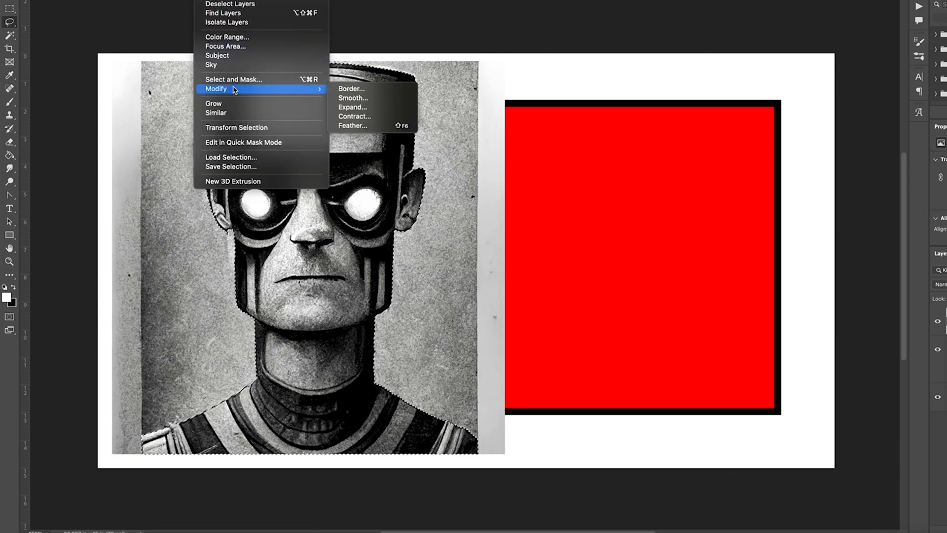
{"action": "left_click", "coordinate": [365, 107]}
{"action": "left_click", "coordinate": [626, 230]}
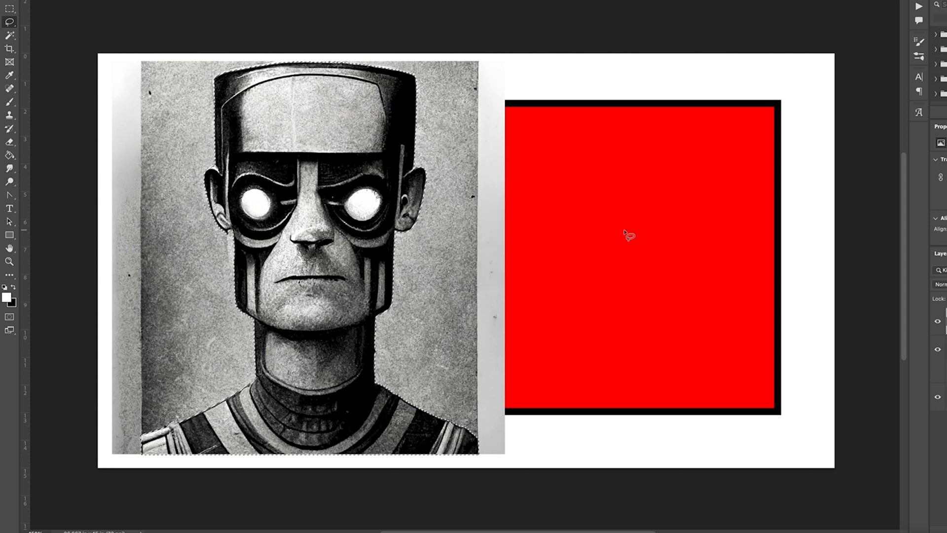
- Delete the selected robot area and remove the whole photo layer
{"action": "key", "text": "Delete"}
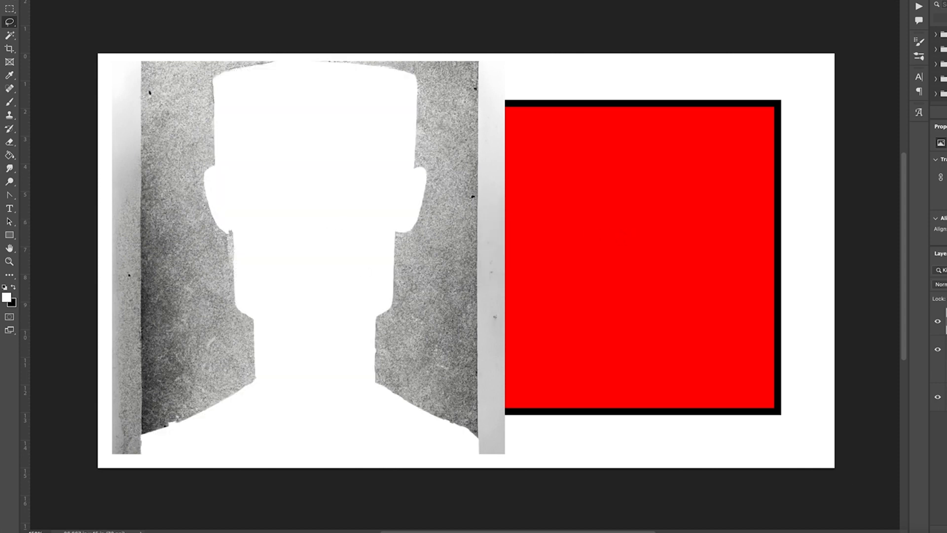
{"action": "key", "text": "Delete"}
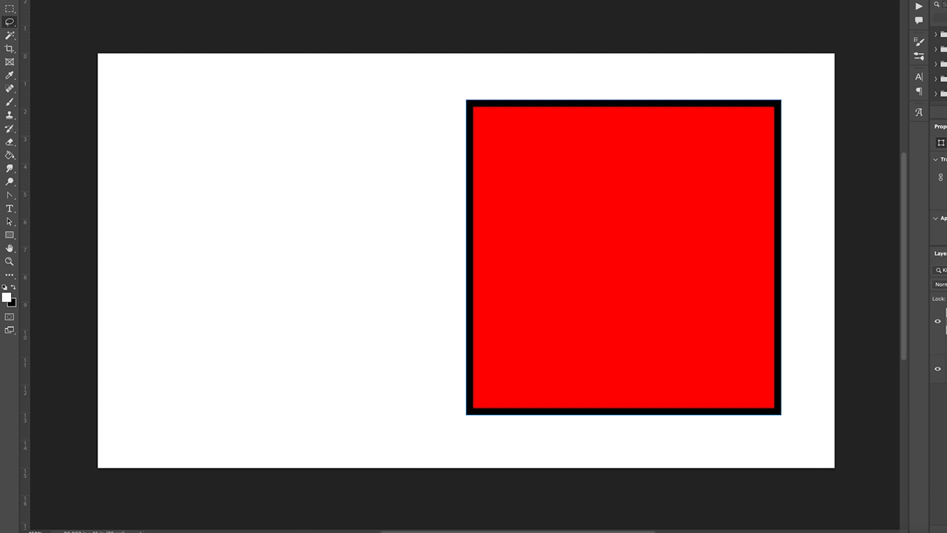
- Paste the cut-out robot and move it left so it overlaps the red square
{"action": "key", "text": "ctrl+v"}
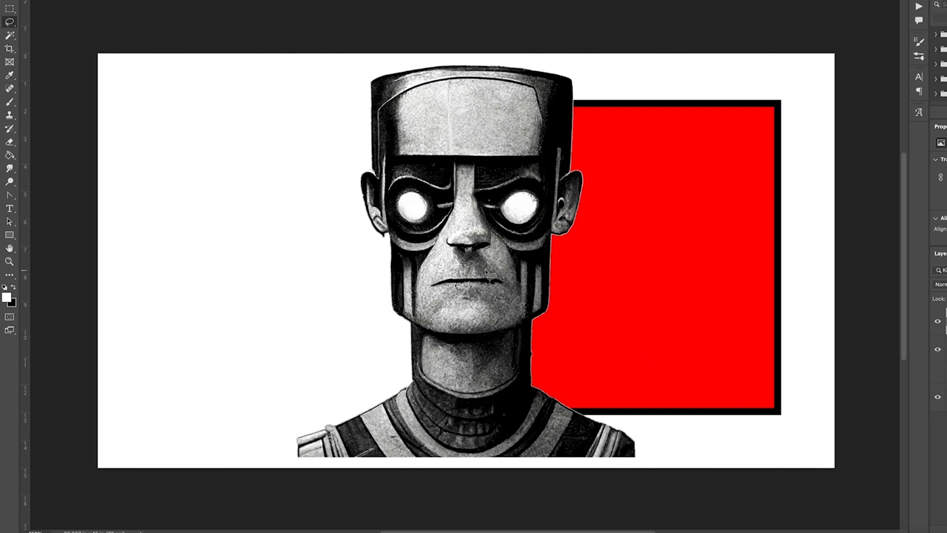
{"action": "key", "text": "v"}
{"action": "left_click_drag", "start_coordinate": [502, 258], "coordinate": [340, 255]}
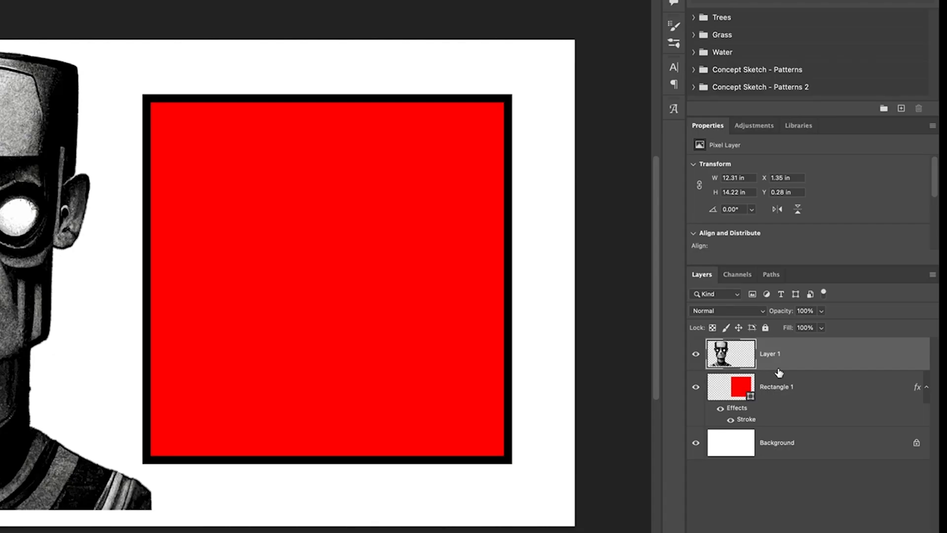
- Create a clipping mask of the robot layer onto Rectangle 1
{"action": "right_click", "coordinate": [801, 357]}
{"action": "left_click", "coordinate": [828, 366]}
{"action": "right_click", "coordinate": [815, 354]}
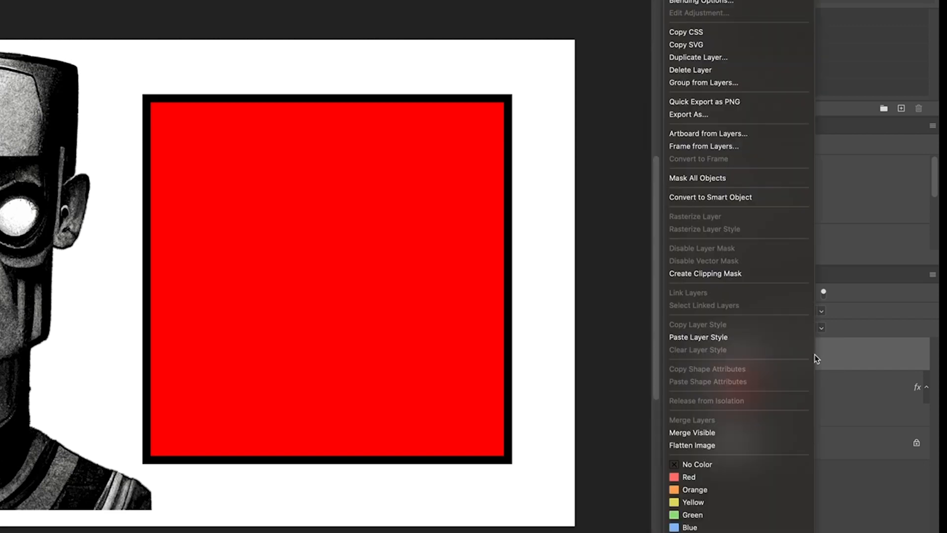
{"action": "left_click", "coordinate": [742, 274]}
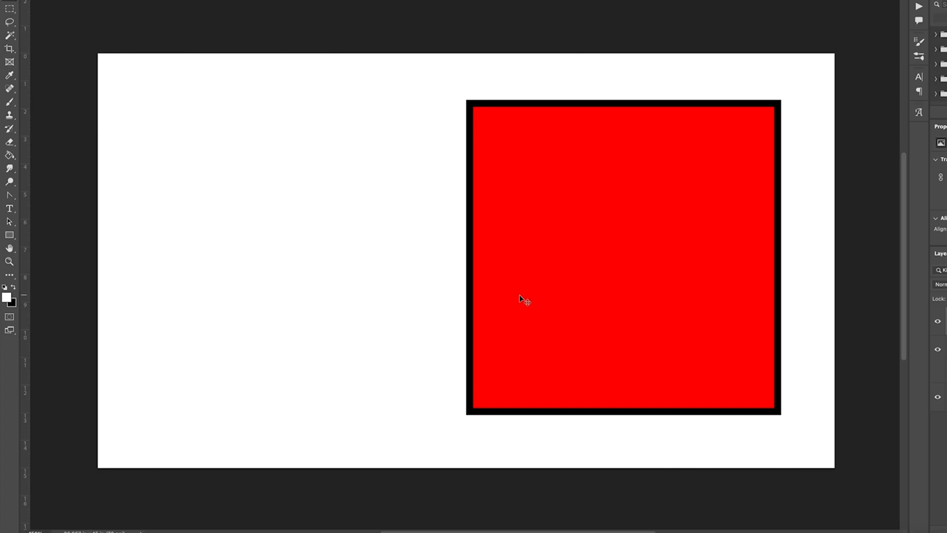
- Move and resize the clipped robot so it sits inside the red square
{"action": "left_click_drag", "start_coordinate": [384, 276], "coordinate": [681, 295]}
{"action": "right_click", "coordinate": [442, 80]}
{"action": "left_click", "coordinate": [399, 75]}
{"action": "left_click_drag", "start_coordinate": [443, 82], "coordinate": [511, 152]}
{"action": "left_click_drag", "start_coordinate": [634, 286], "coordinate": [665, 285]}
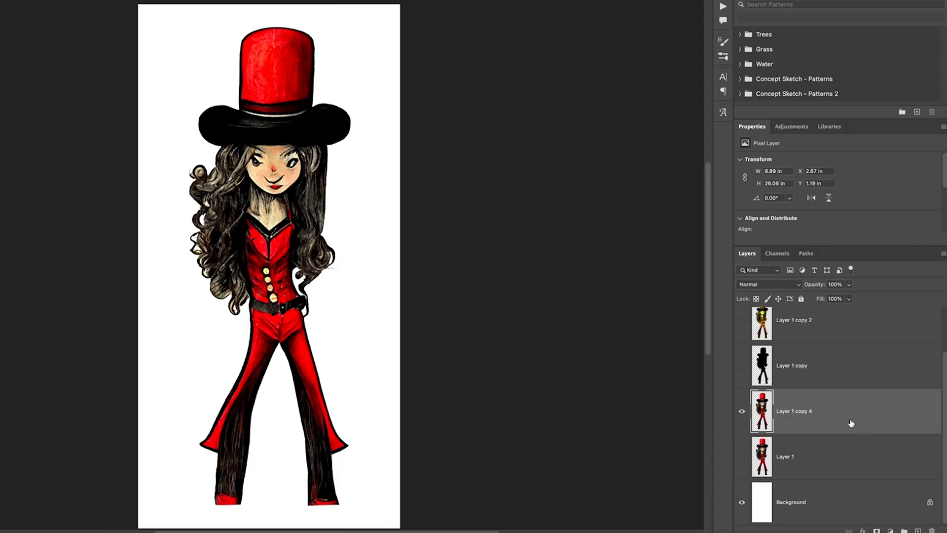
- Try applying a Color Overlay layer style to Layer 1 copy 4
{"action": "right_click", "coordinate": [847, 422]}
{"action": "left_click", "coordinate": [750, 20]}
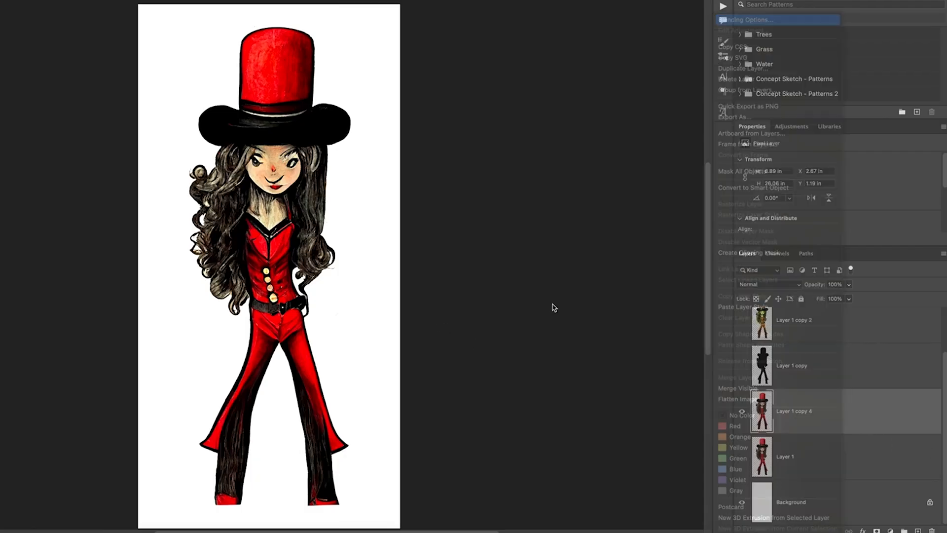
{"action": "left_click_drag", "start_coordinate": [798, 264], "coordinate": [663, 265]}
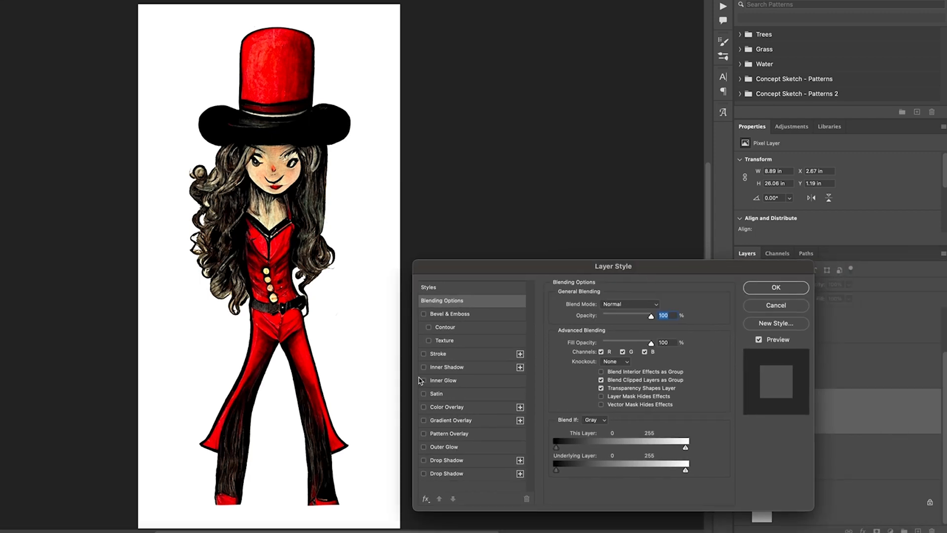
{"action": "left_click", "coordinate": [423, 407]}
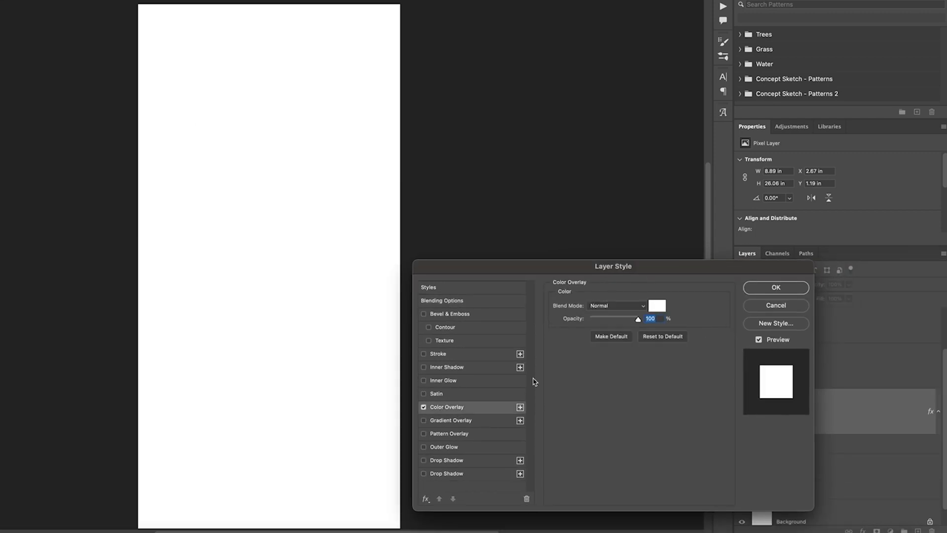
{"action": "left_click", "coordinate": [656, 309]}
{"action": "left_click", "coordinate": [565, 426]}
{"action": "left_click", "coordinate": [637, 343]}
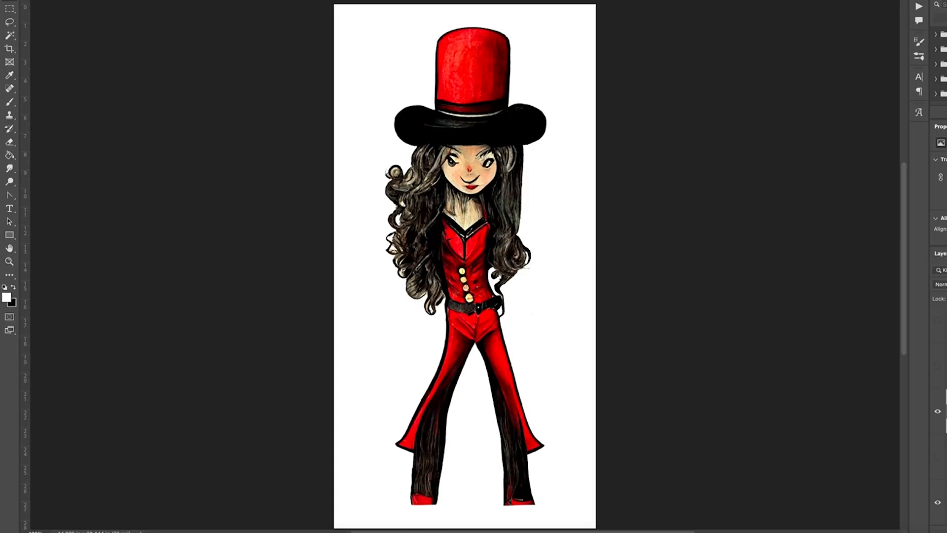
- Turn Layer 1 copy 4 into a black silhouette by setting Hue/Saturation lightness to its minimum
{"action": "key", "text": "super+u"}
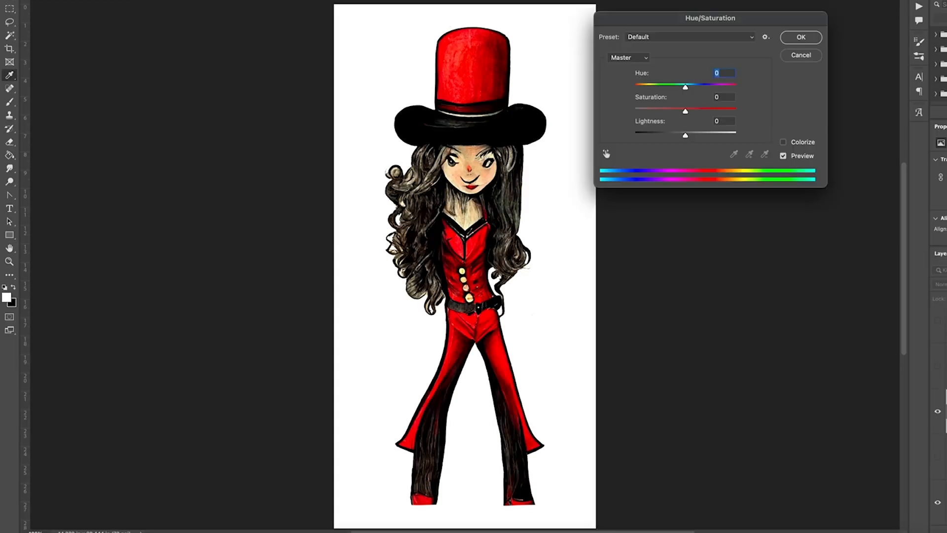
{"action": "left_click_drag", "start_coordinate": [689, 138], "coordinate": [606, 132]}
{"action": "key", "text": "Tab"}
{"action": "key", "text": "Tab"}
{"action": "left_click", "coordinate": [801, 39]}
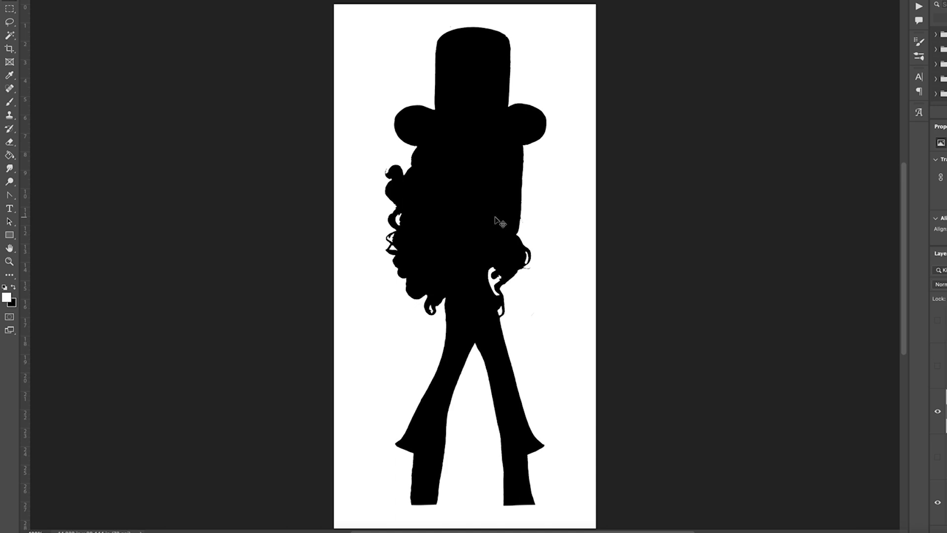
- Offset the black silhouette down and to the left, and hide Layer 1 copy 4
{"action": "left_click_drag", "start_coordinate": [487, 220], "coordinate": [416, 298]}
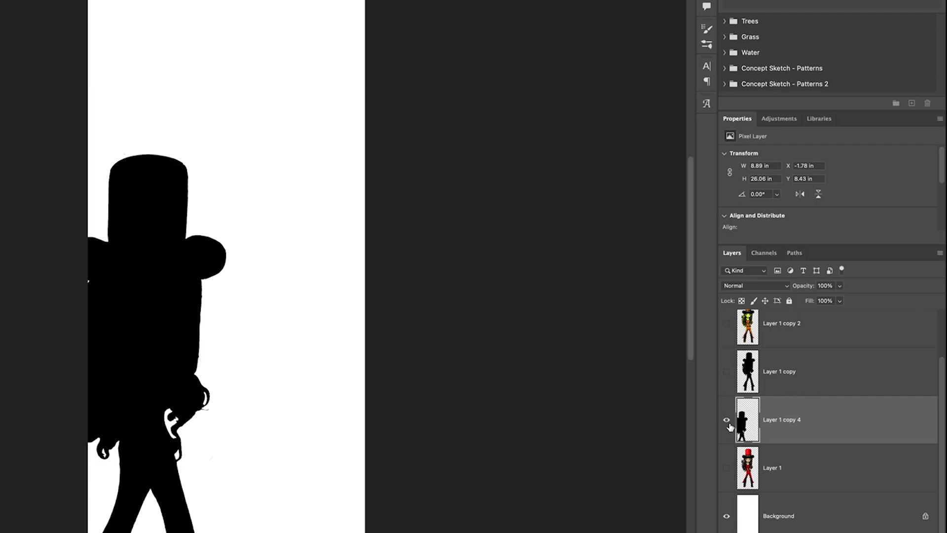
{"action": "left_click", "coordinate": [939, 412]}
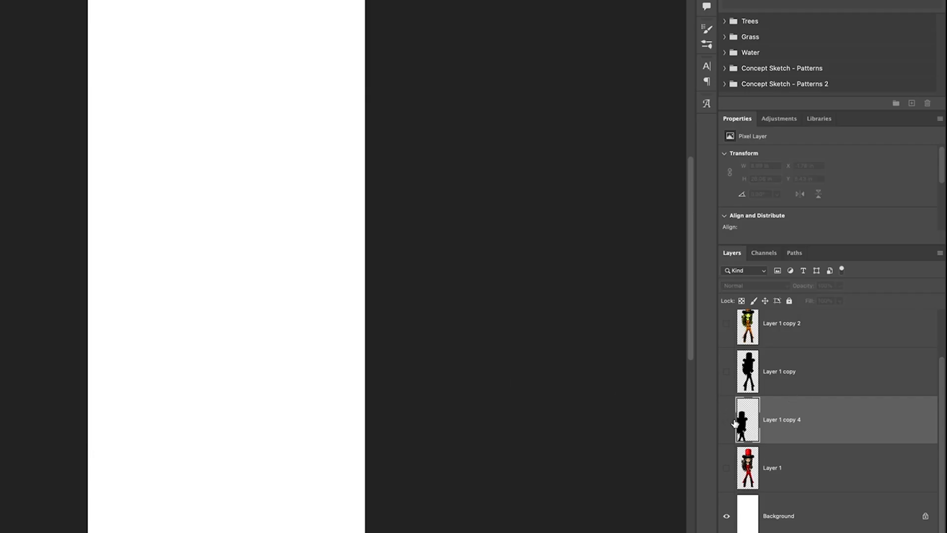
- Show Layer 1 copy 2 and Layer 1 copy 3, and select Layer 1 copy 3
{"action": "left_click", "coordinate": [726, 324]}
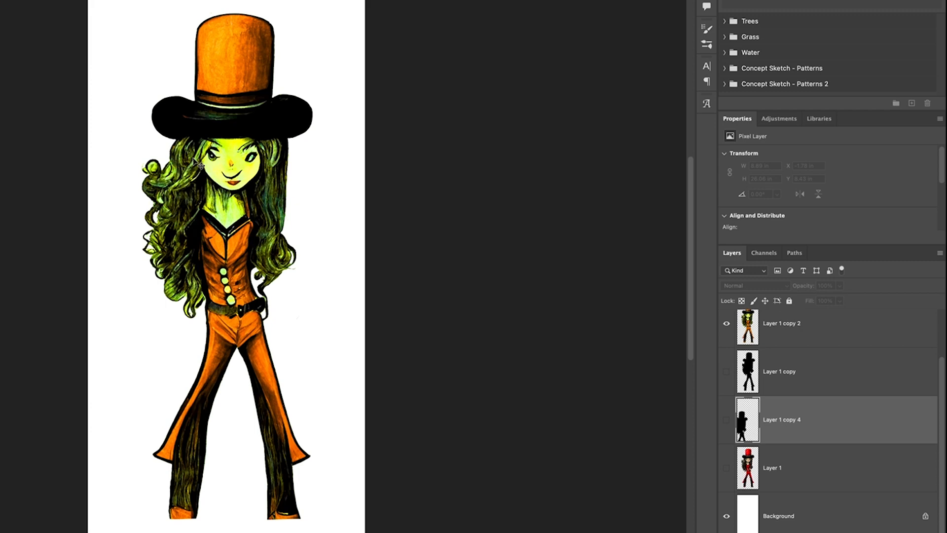
{"action": "scroll", "coordinate": [768, 378], "scroll_direction": "up", "scroll_amount": 2}
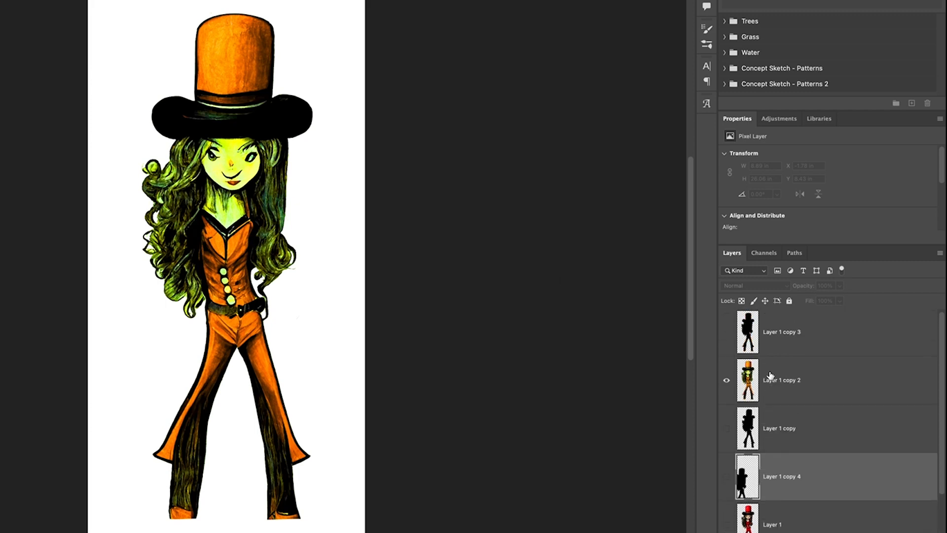
{"action": "left_click", "coordinate": [728, 331]}
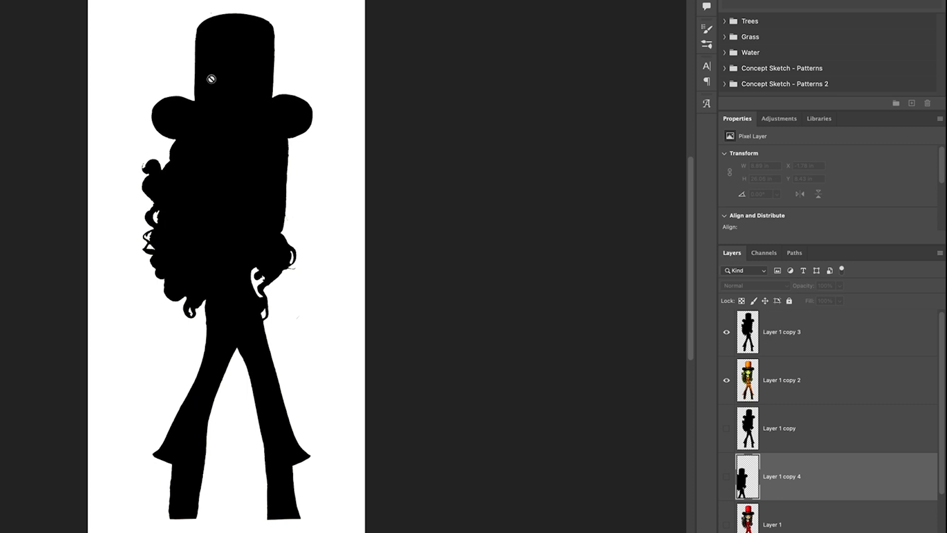
{"action": "left_click", "coordinate": [777, 332]}
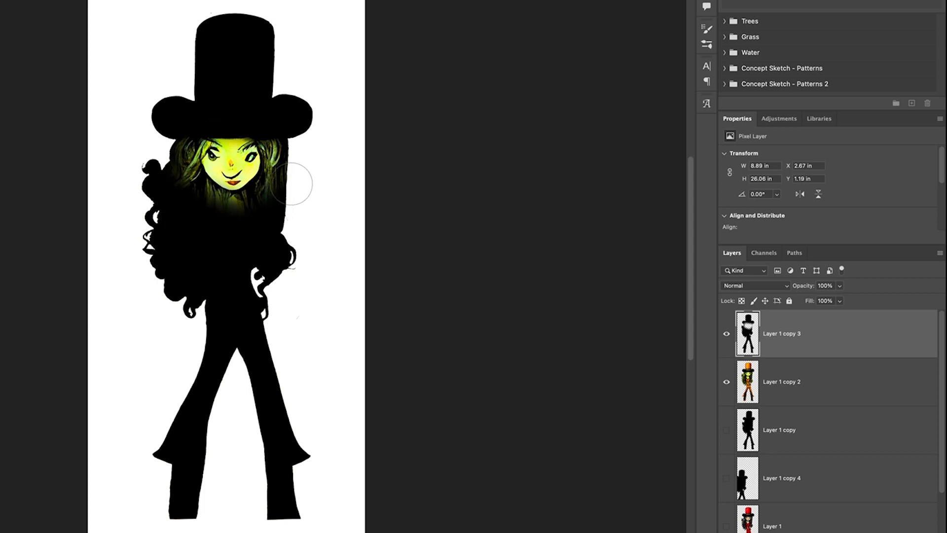
- Erase the silhouette over the face and chest on Layer 1 copy 3 to reveal the colored layer beneath
{"action": "mouse_move", "coordinate": [221, 194]}
{"action": "left_mouse_down"}
{"action": "mouse_move", "coordinate": [196, 189]}
{"action": "mouse_move", "coordinate": [257, 197]}
{"action": "mouse_move", "coordinate": [277, 186]}
{"action": "left_mouse_up"}
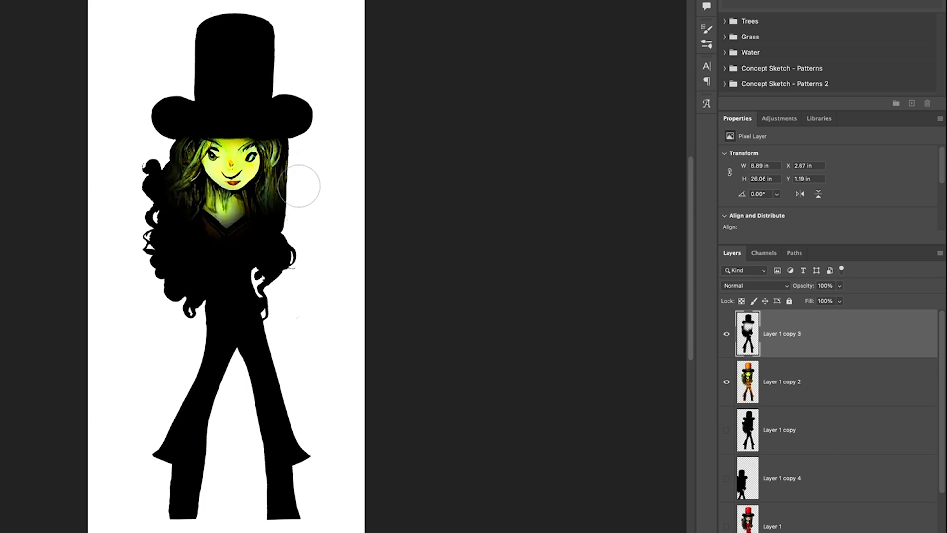
{"action": "mouse_move", "coordinate": [186, 247]}
{"action": "left_mouse_down"}
{"action": "mouse_move", "coordinate": [148, 219]}
{"action": "mouse_move", "coordinate": [143, 308]}
{"action": "mouse_move", "coordinate": [181, 329]}
{"action": "mouse_move", "coordinate": [186, 321]}
{"action": "mouse_move", "coordinate": [191, 335]}
{"action": "mouse_move", "coordinate": [175, 372]}
{"action": "left_mouse_up"}
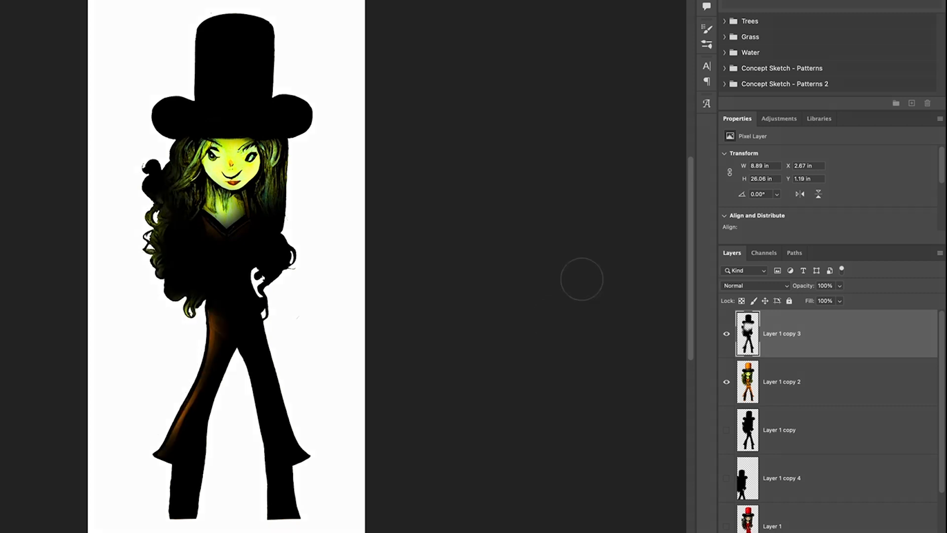
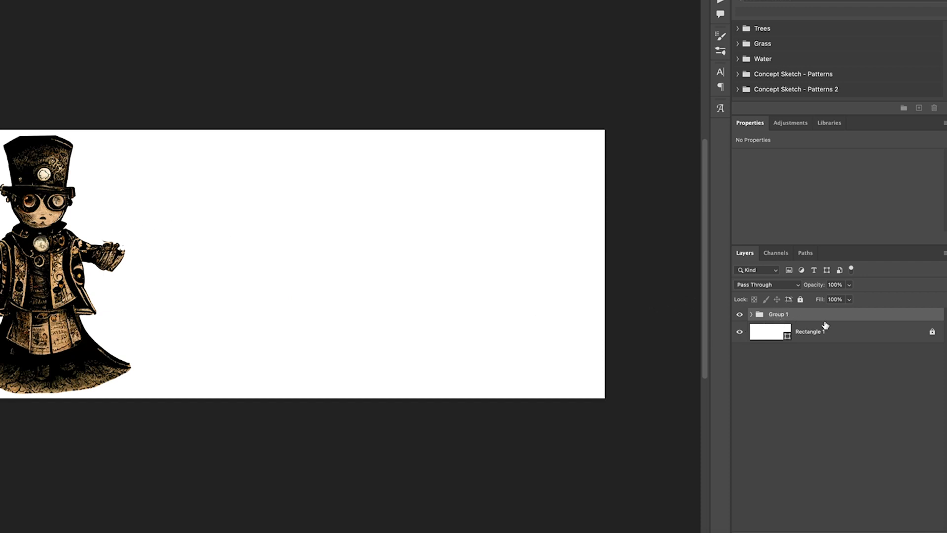
- Duplicate the character's Group 1 to make extra copies of the character
{"action": "left_click_drag", "start_coordinate": [858, 323], "coordinate": [929, 524]}
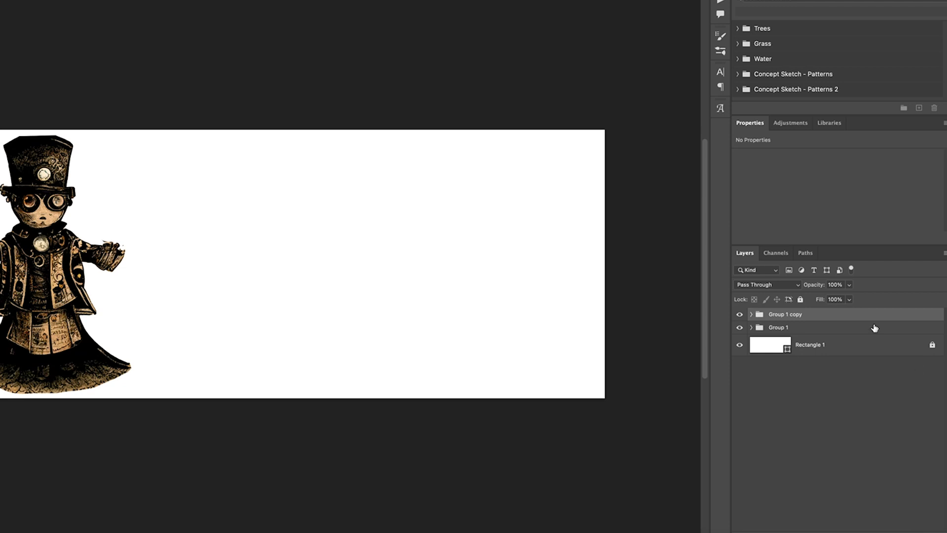
{"action": "left_click", "coordinate": [785, 328]}
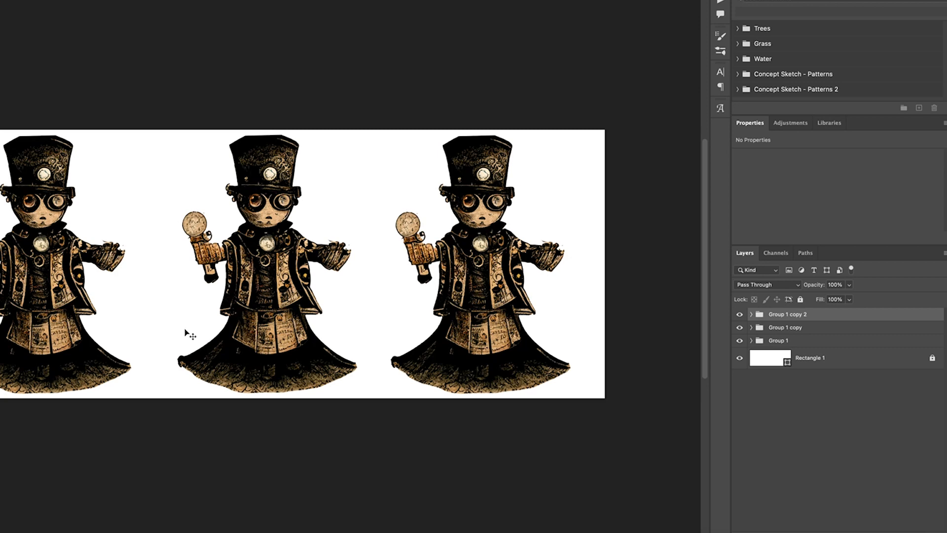
- Expand Group 1 and hide Layer 3 and Layer 1 inside it
{"action": "left_click", "coordinate": [751, 340]}
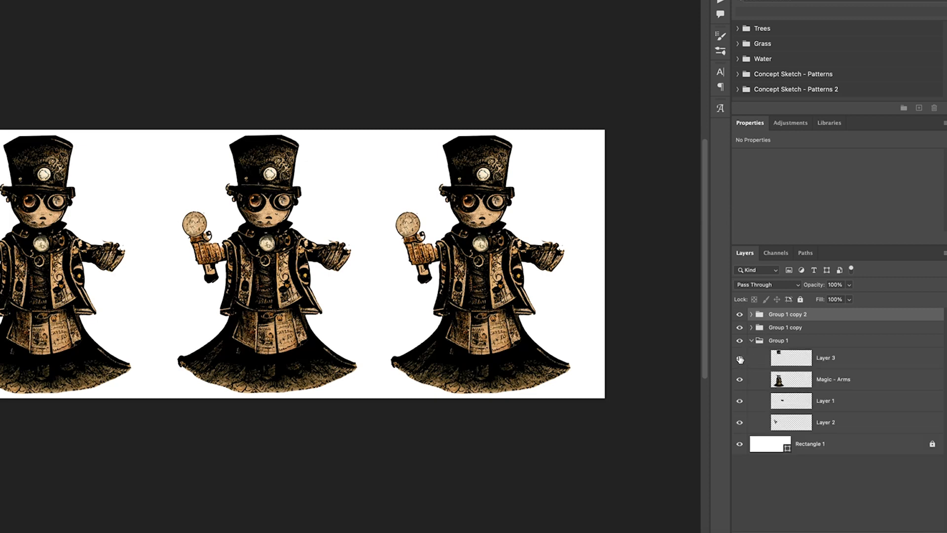
{"action": "left_click", "coordinate": [740, 358]}
{"action": "left_click", "coordinate": [739, 401]}
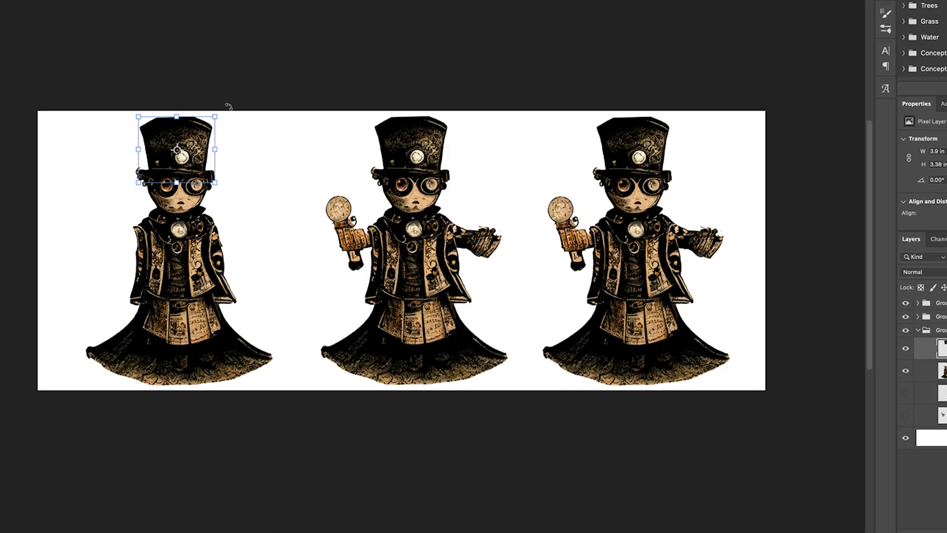
- Transform the first character's remaining parts to reposition them, and commit
{"action": "left_click_drag", "start_coordinate": [229, 107], "coordinate": [220, 103]}
{"action": "left_click_drag", "start_coordinate": [193, 152], "coordinate": [189, 160]}
{"action": "key", "text": "Return"}
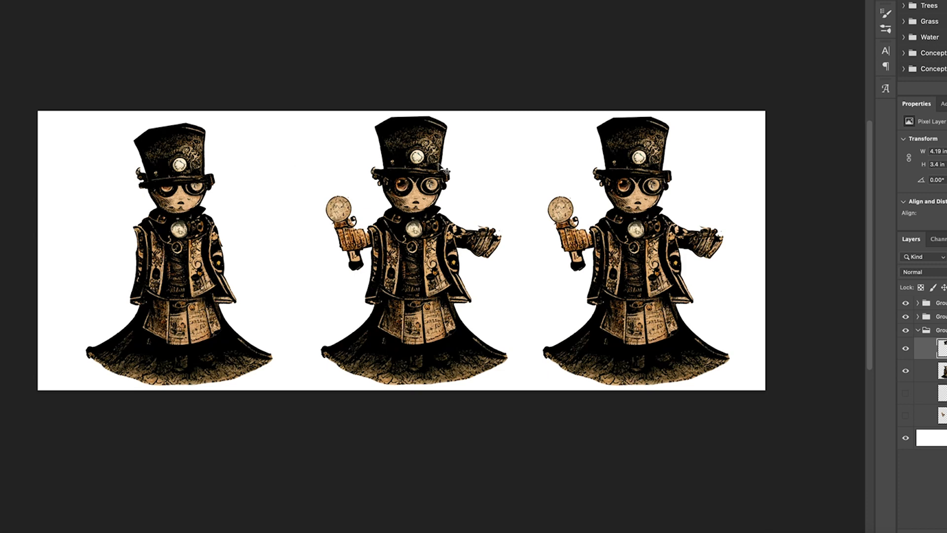
- Transform the middle character's orb-holding arm, nudging it into a new position, and commit
{"action": "mouse_move", "coordinate": [359, 235]}
{"action": "left_mouse_down"}
{"action": "mouse_move", "coordinate": [345, 239]}
{"action": "mouse_move", "coordinate": [347, 231]}
{"action": "left_mouse_up"}
{"action": "left_click_drag", "start_coordinate": [401, 173], "coordinate": [417, 197]}
{"action": "left_click_drag", "start_coordinate": [340, 242], "coordinate": [349, 241]}
{"action": "key", "text": "Return"}
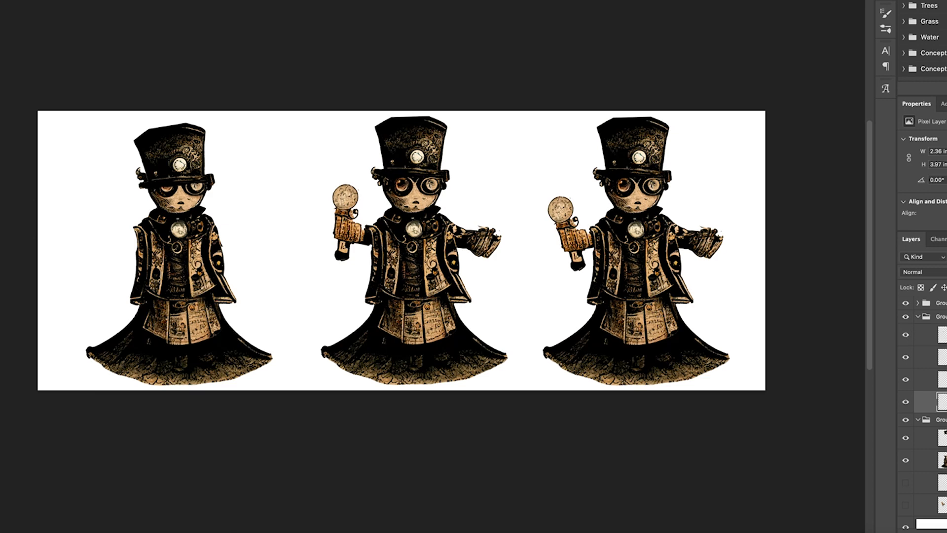
- Select the third character's orb-holding arm layer and flip it horizontally to the character's other side
{"action": "left_click_drag", "start_coordinate": [638, 162], "coordinate": [642, 175]}
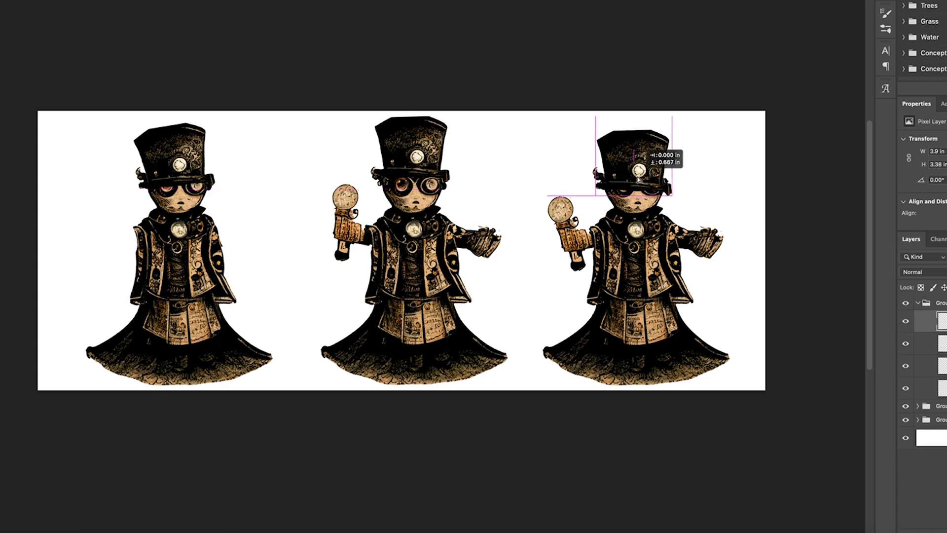
{"action": "left_click", "coordinate": [579, 241]}
{"action": "key", "text": "super+t"}
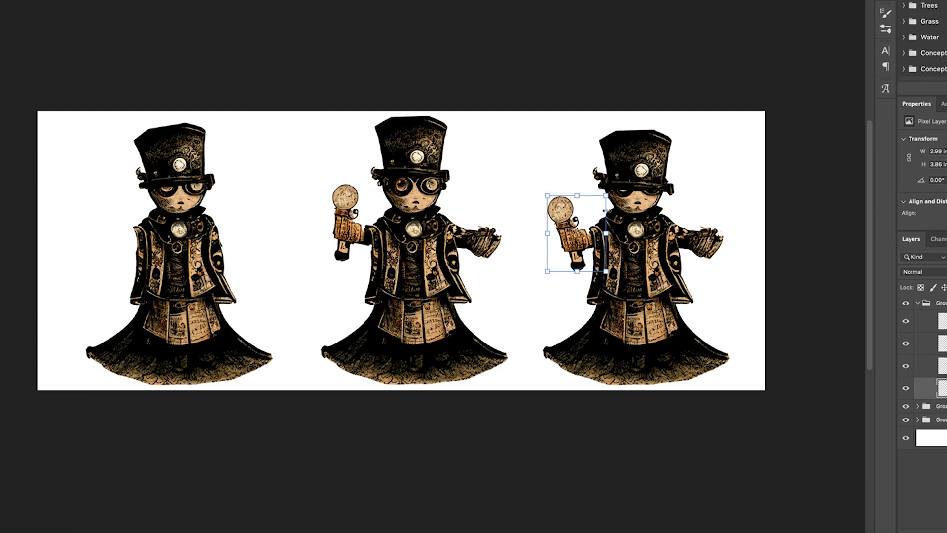
{"action": "key", "text": "Return"}
{"action": "left_click_drag", "start_coordinate": [641, 178], "coordinate": [636, 167]}
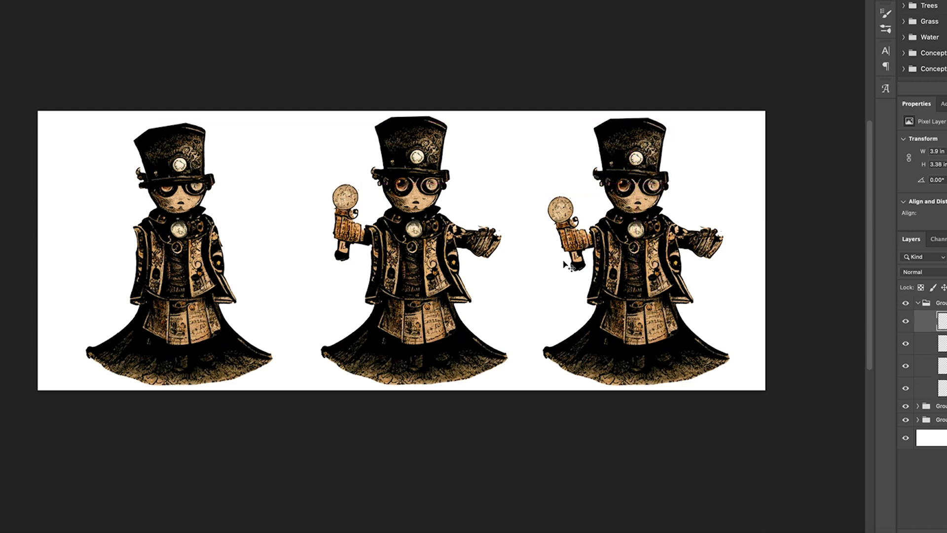
{"action": "left_click", "coordinate": [580, 242]}
{"action": "left_click", "coordinate": [12, 0]}
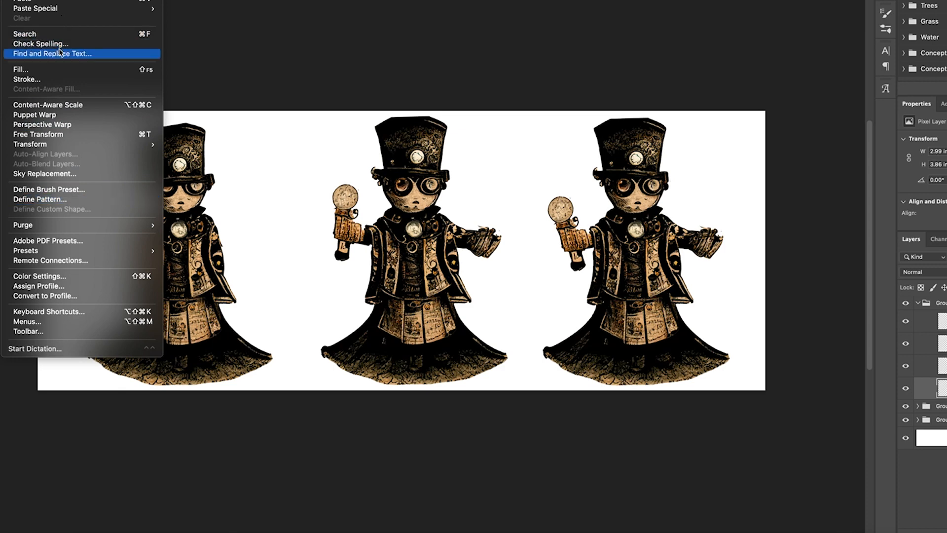
{"action": "mouse_move", "coordinate": [29, 144]}
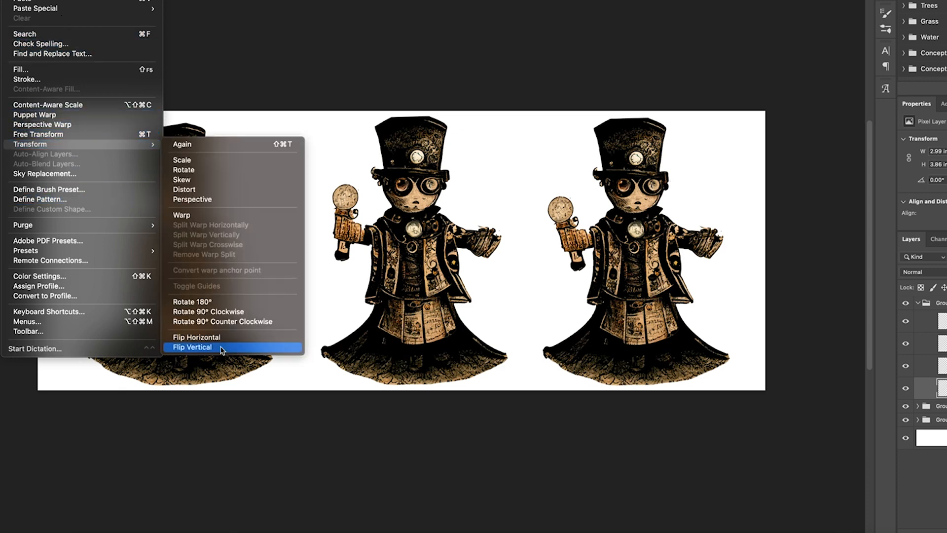
{"action": "left_click", "coordinate": [187, 387]}
- Flip the third character's outstretched hand horizontally and move it into place beside the body
{"action": "left_click", "coordinate": [12, 0]}
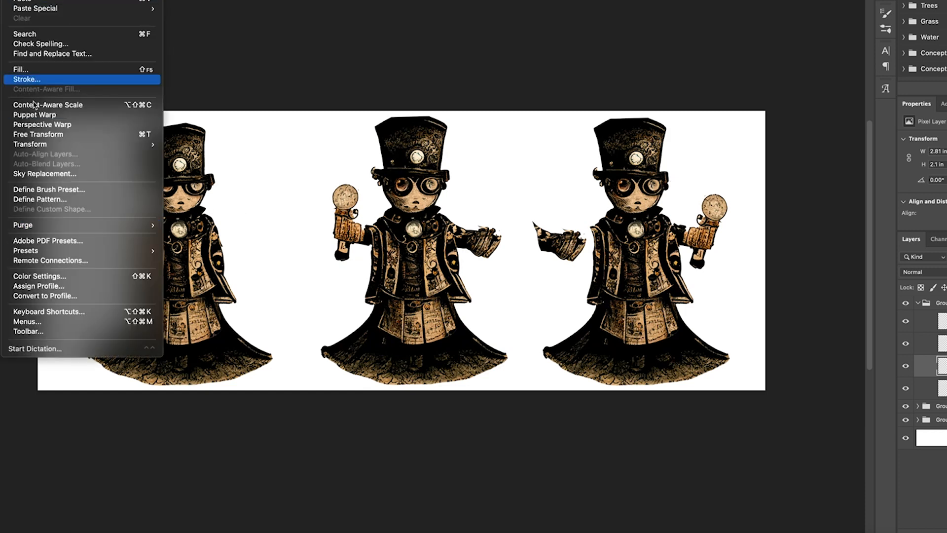
{"action": "mouse_move", "coordinate": [30, 144]}
{"action": "left_click", "coordinate": [191, 339]}
{"action": "left_click_drag", "start_coordinate": [558, 247], "coordinate": [571, 249]}
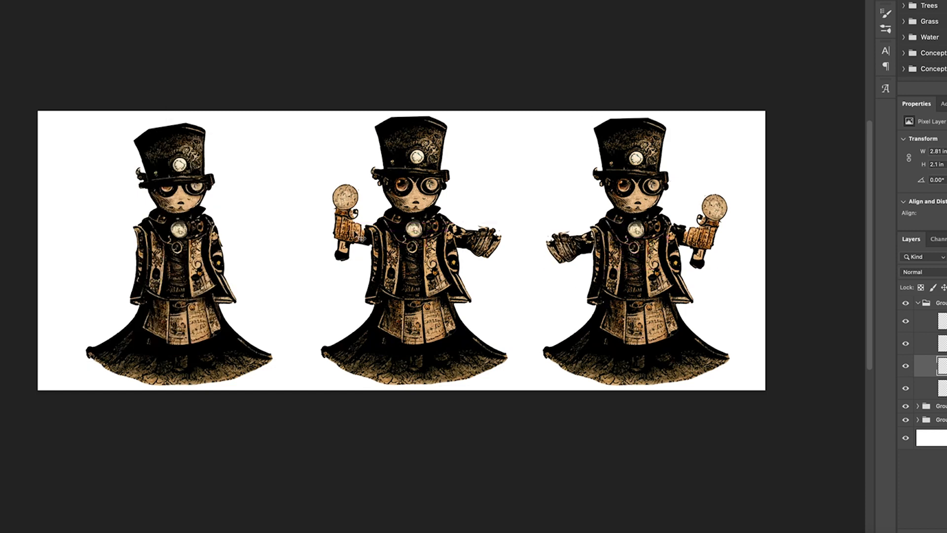
- Collapse the group and move the middle character's group to the left edge of the banner
{"action": "left_click", "coordinate": [918, 302]}
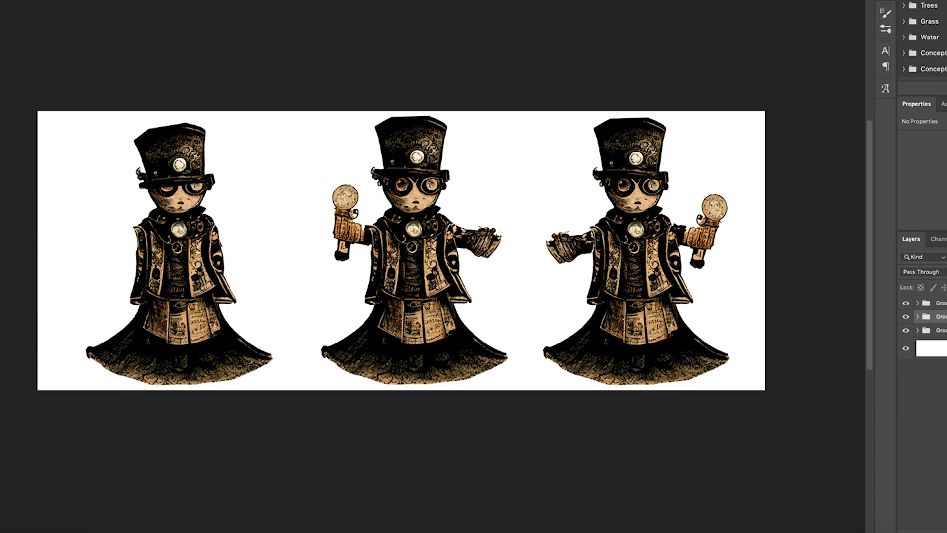
{"action": "left_click_drag", "start_coordinate": [414, 269], "coordinate": [163, 267]}
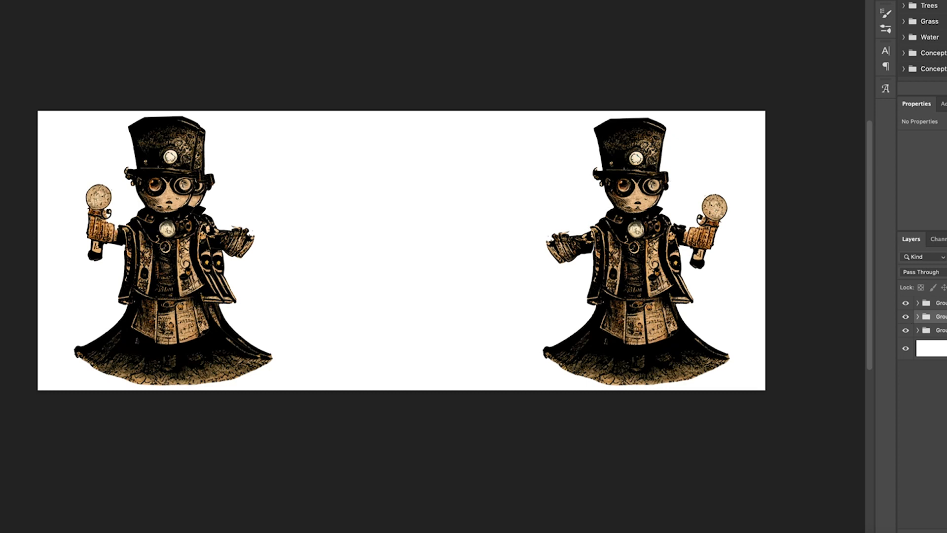
- Select the remaining character group and move that character into the middle of the banner
{"action": "left_click", "coordinate": [926, 330]}
{"action": "left_click_drag", "start_coordinate": [177, 237], "coordinate": [391, 255]}
{"action": "left_click_drag", "start_coordinate": [420, 176], "coordinate": [409, 175]}
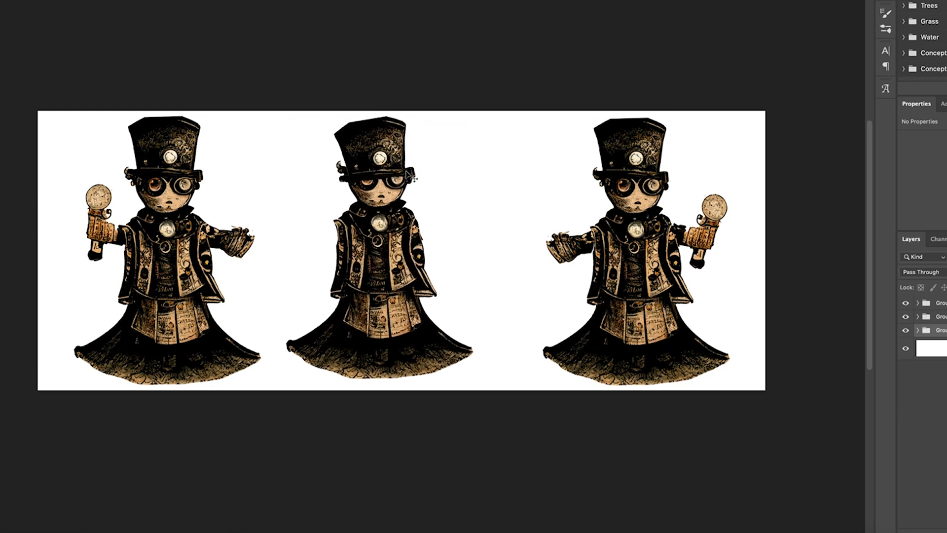
{"action": "left_click_drag", "start_coordinate": [395, 222], "coordinate": [417, 228]}
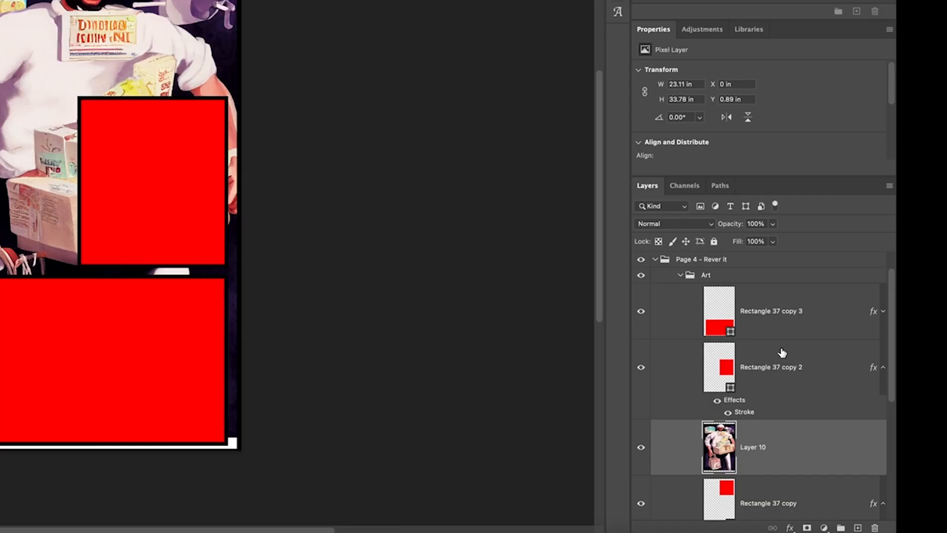
- Move Layer 10 copy 2 above Rectangle 37 copy 2 in the comic page's layer stack
{"action": "scroll", "coordinate": [782, 353], "scroll_direction": "down", "scroll_amount": 3}
{"action": "left_click_drag", "start_coordinate": [725, 310], "coordinate": [849, 416]}
{"action": "left_click_drag", "start_coordinate": [831, 384], "coordinate": [859, 525]}
{"action": "left_click_drag", "start_coordinate": [836, 419], "coordinate": [789, 328]}
{"action": "left_click_drag", "start_coordinate": [793, 395], "coordinate": [858, 526]}
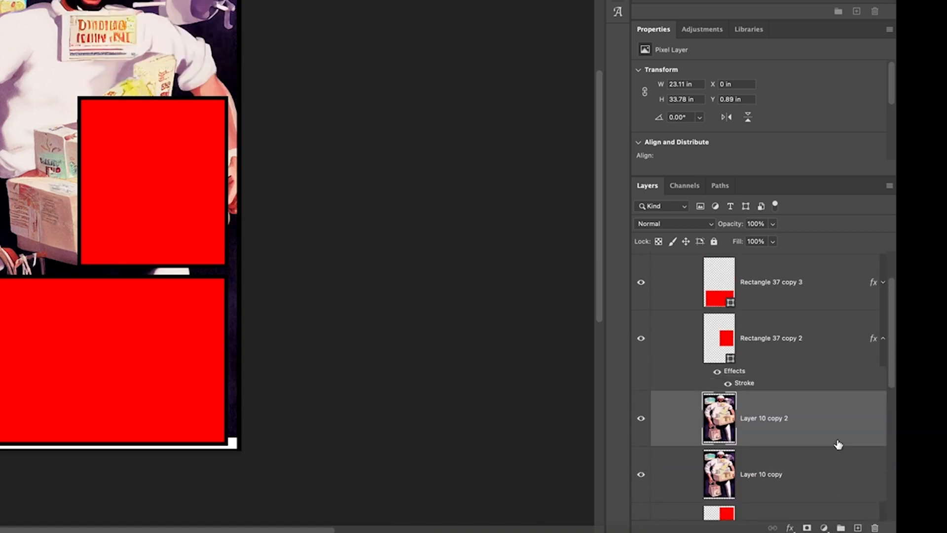
- Place Layer 10 copy 3 above Rectangle 37 copy 3 and create a clipping mask to that rectangle
{"action": "scroll", "coordinate": [819, 446], "scroll_direction": "up", "scroll_amount": 1}
{"action": "left_click_drag", "start_coordinate": [806, 451], "coordinate": [806, 335]}
{"action": "left_click_drag", "start_coordinate": [802, 379], "coordinate": [857, 527]}
{"action": "left_click_drag", "start_coordinate": [778, 387], "coordinate": [772, 323]}
{"action": "right_click", "coordinate": [817, 328]}
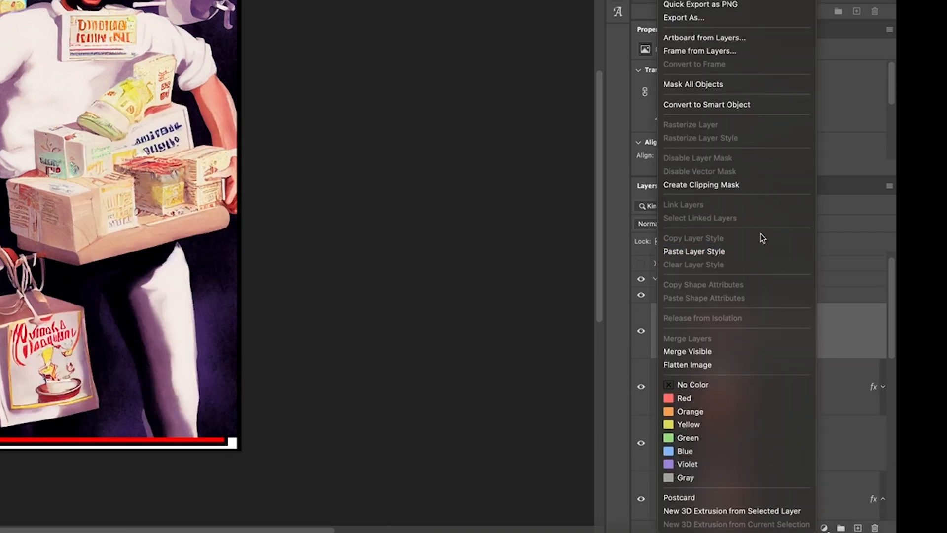
{"action": "left_click", "coordinate": [734, 187]}
- Create a clipping mask clipping Layer 10 copy 2 to Rectangle 37 copy 2
{"action": "right_click", "coordinate": [801, 442]}
{"action": "key", "text": "Escape"}
{"action": "right_click", "coordinate": [801, 432]}
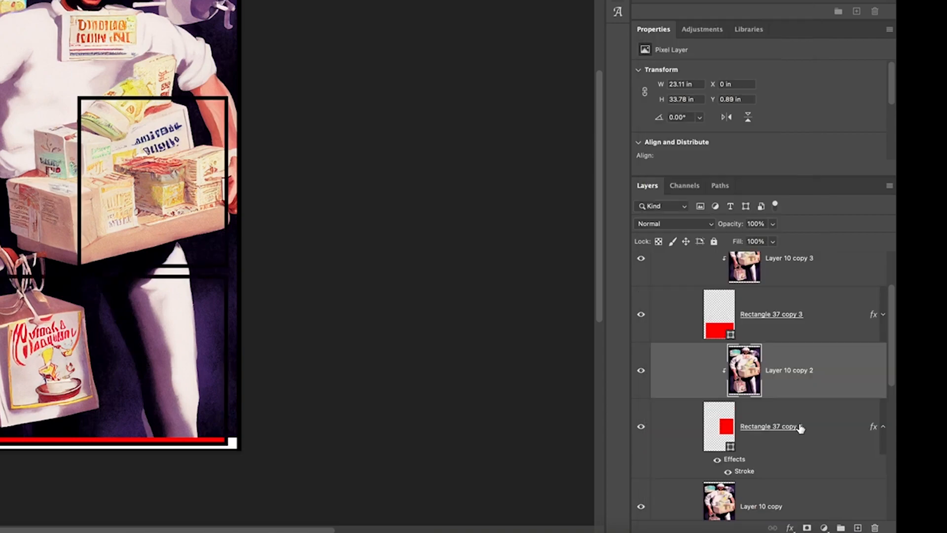
{"action": "left_click", "coordinate": [730, 190]}
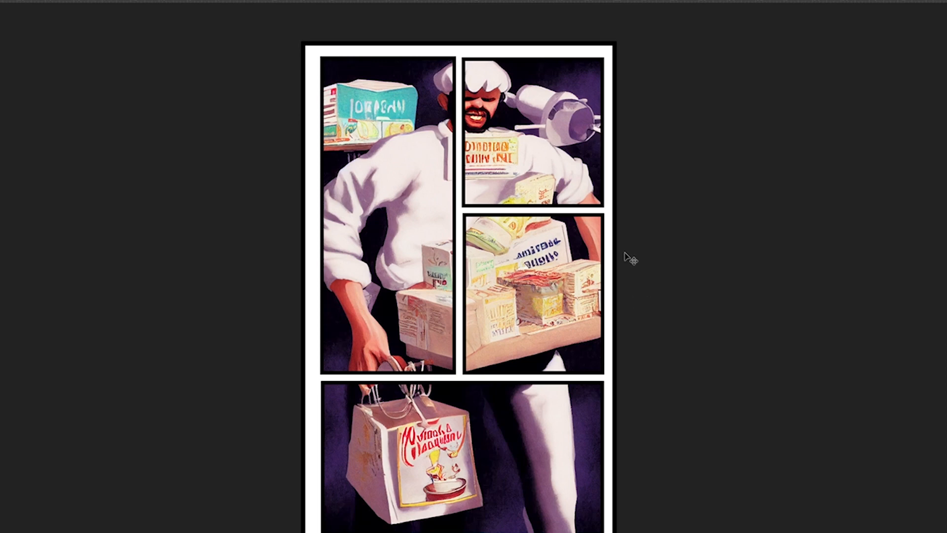
- Scale down and reposition the image inside the tall left panel so the whole chef shows
{"action": "scroll", "coordinate": [608, 371], "scroll_direction": "up", "scroll_amount": 1}
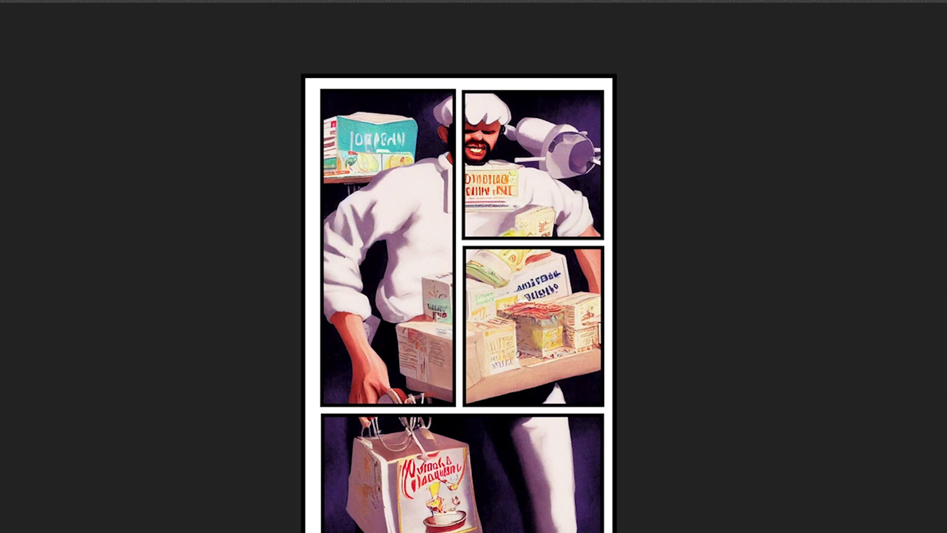
{"action": "key", "text": "ctrl+t"}
{"action": "left_click_drag", "start_coordinate": [627, 530], "coordinate": [500, 428]}
{"action": "left_click_drag", "start_coordinate": [408, 285], "coordinate": [343, 284]}
{"action": "key", "text": "Return"}
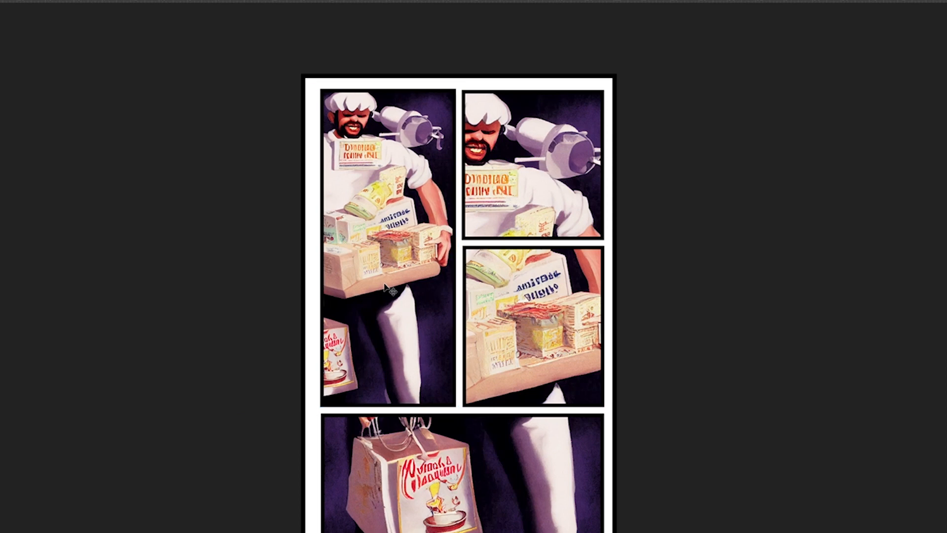
- Enlarge and move the image in the top-right panel to frame the chef's face
{"action": "left_click_drag", "start_coordinate": [509, 160], "coordinate": [554, 159]}
{"action": "left_click_drag", "start_coordinate": [675, 82], "coordinate": [760, 35]}
{"action": "left_click_drag", "start_coordinate": [518, 170], "coordinate": [553, 211]}
{"action": "left_click", "coordinate": [553, 309]}
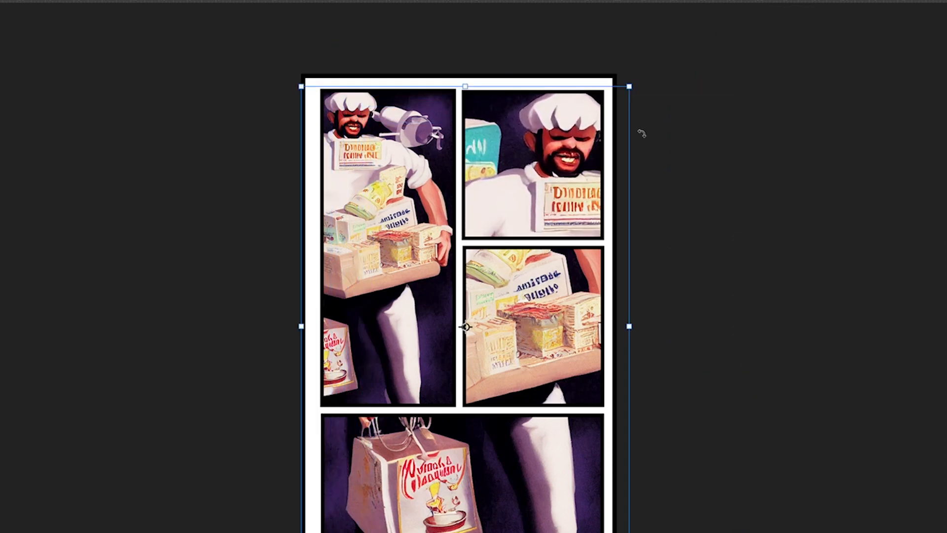
- Scale and move the image in the middle-right panel to show the chef's arm holding the bag
{"action": "left_click_drag", "start_coordinate": [629, 86], "coordinate": [579, 157]}
{"action": "left_click_drag", "start_coordinate": [497, 372], "coordinate": [618, 314]}
{"action": "left_click_drag", "start_coordinate": [708, 94], "coordinate": [673, 144]}
{"action": "left_click_drag", "start_coordinate": [509, 299], "coordinate": [523, 268]}
{"action": "key", "text": "Return"}
{"action": "key", "text": "ctrl+t"}
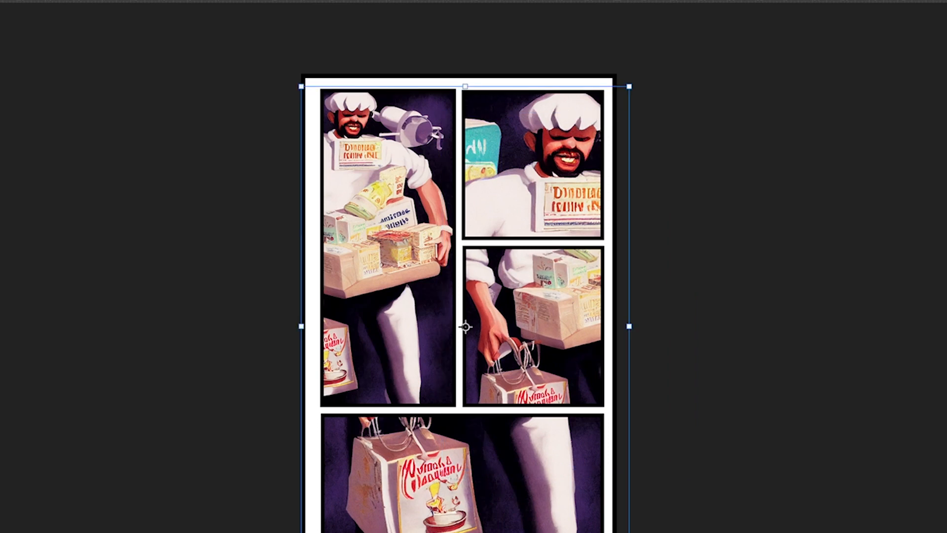
{"action": "left_click_drag", "start_coordinate": [465, 532], "coordinate": [595, 377]}
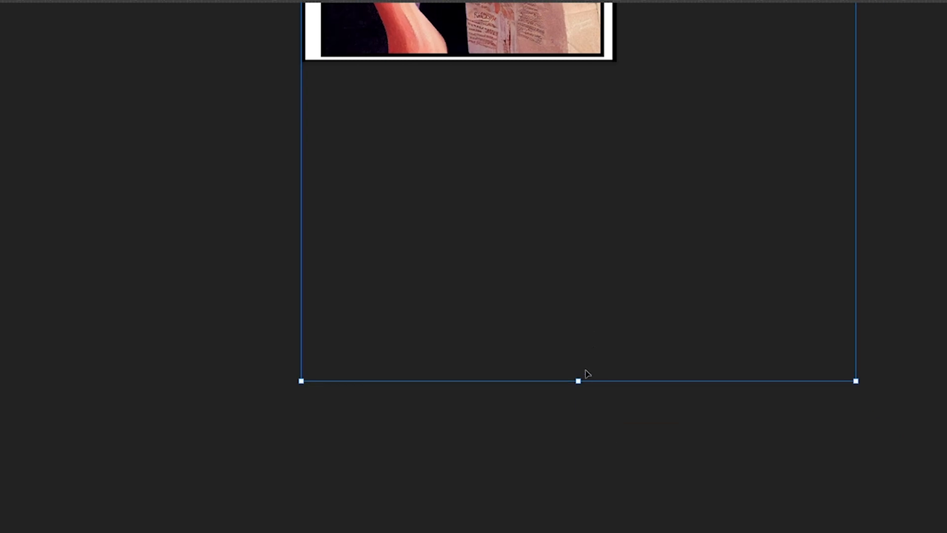
{"action": "scroll", "coordinate": [565, 230], "scroll_direction": "up", "scroll_amount": 9}
{"action": "key", "text": "Escape"}
- Move the image in the bottom panel upward
{"action": "left_click_drag", "start_coordinate": [449, 379], "coordinate": [452, 115]}
{"action": "scroll", "coordinate": [710, 316], "scroll_direction": "up", "scroll_amount": 3}
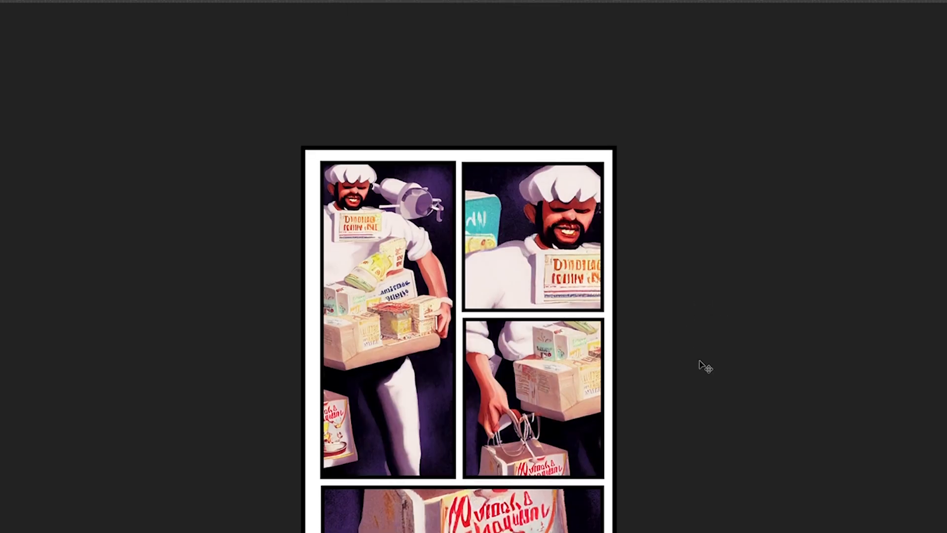
{"action": "scroll", "coordinate": [778, 370], "scroll_direction": "down", "scroll_amount": 1}
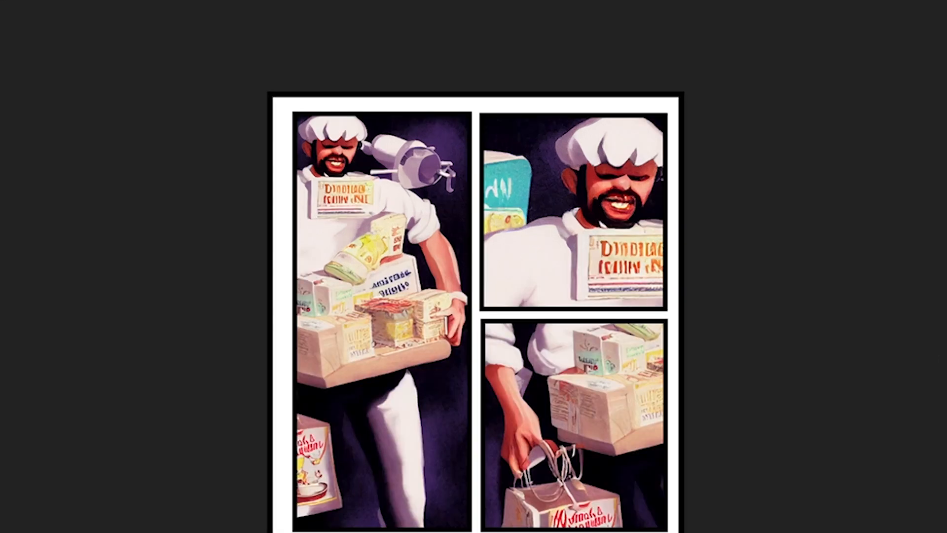
{"action": "scroll", "coordinate": [476, 291], "scroll_direction": "down", "scroll_amount": 1}
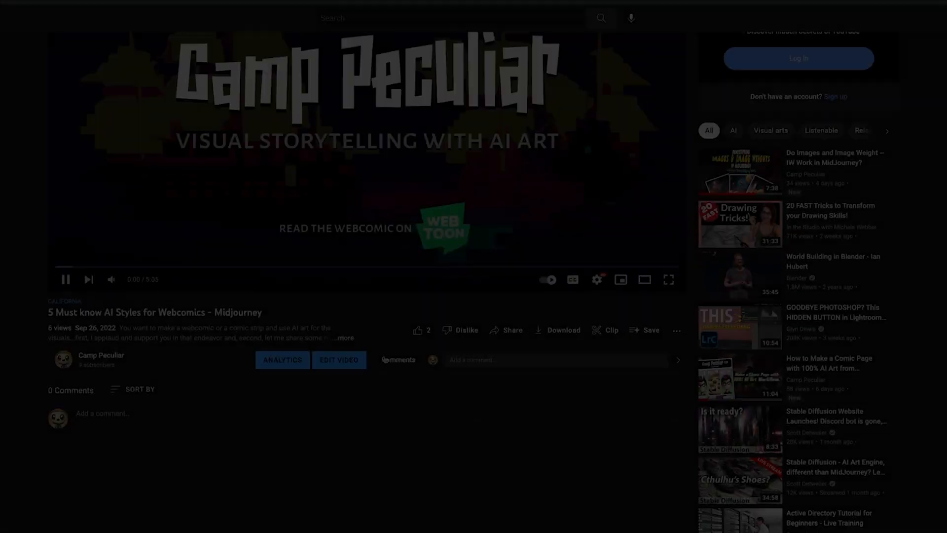
{"action": "scroll", "coordinate": [385, 359], "scroll_direction": "down", "scroll_amount": 3}
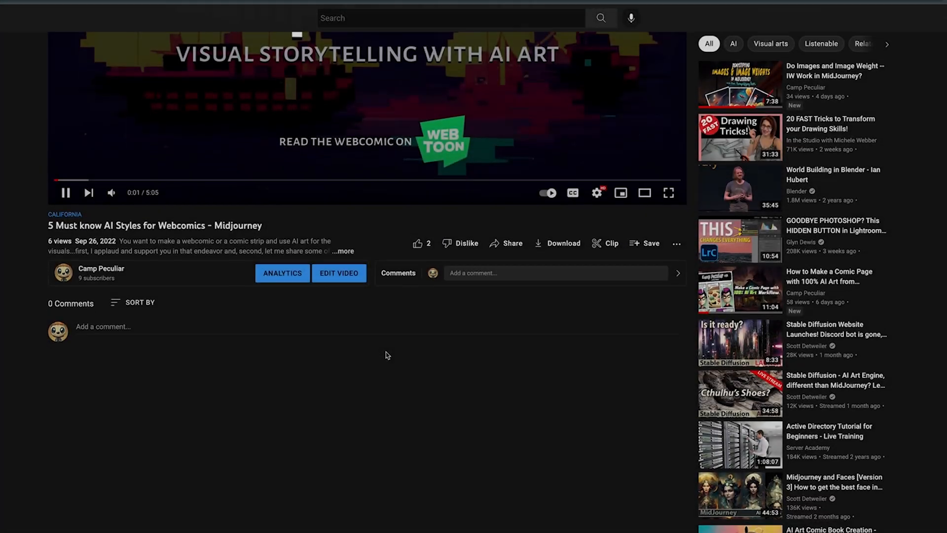
- Switch to the YouTube video page and type “Leave a comment her” into the comment box
{"action": "left_click", "coordinate": [151, 325]}
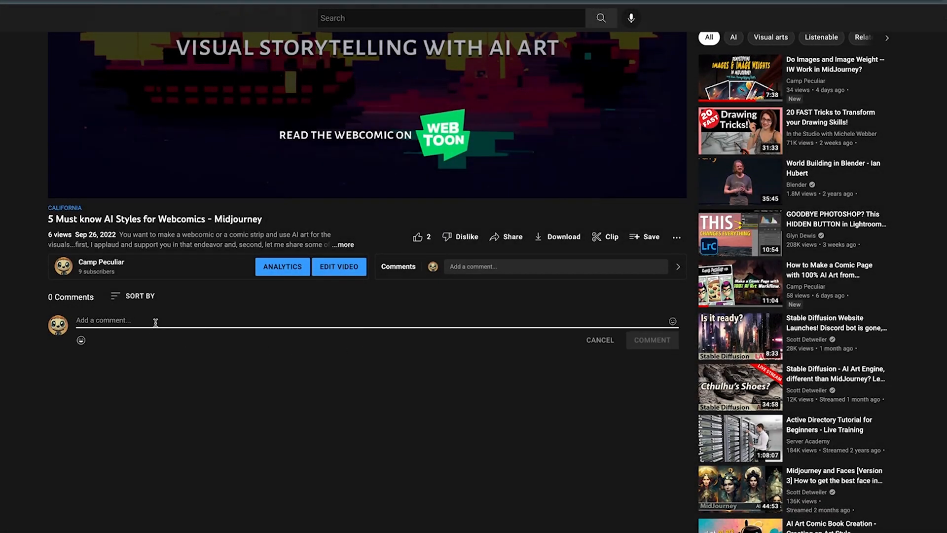
{"action": "type", "text": "Leave a comment her"}
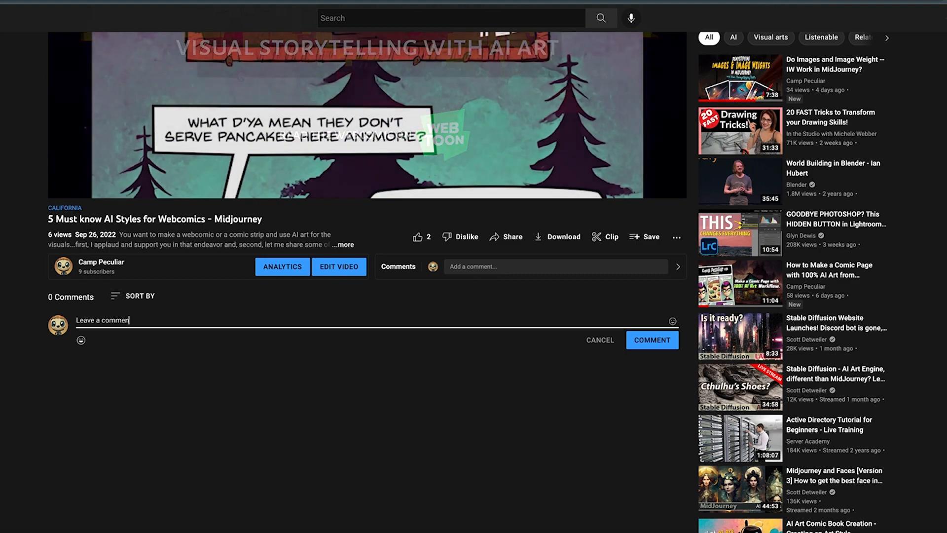